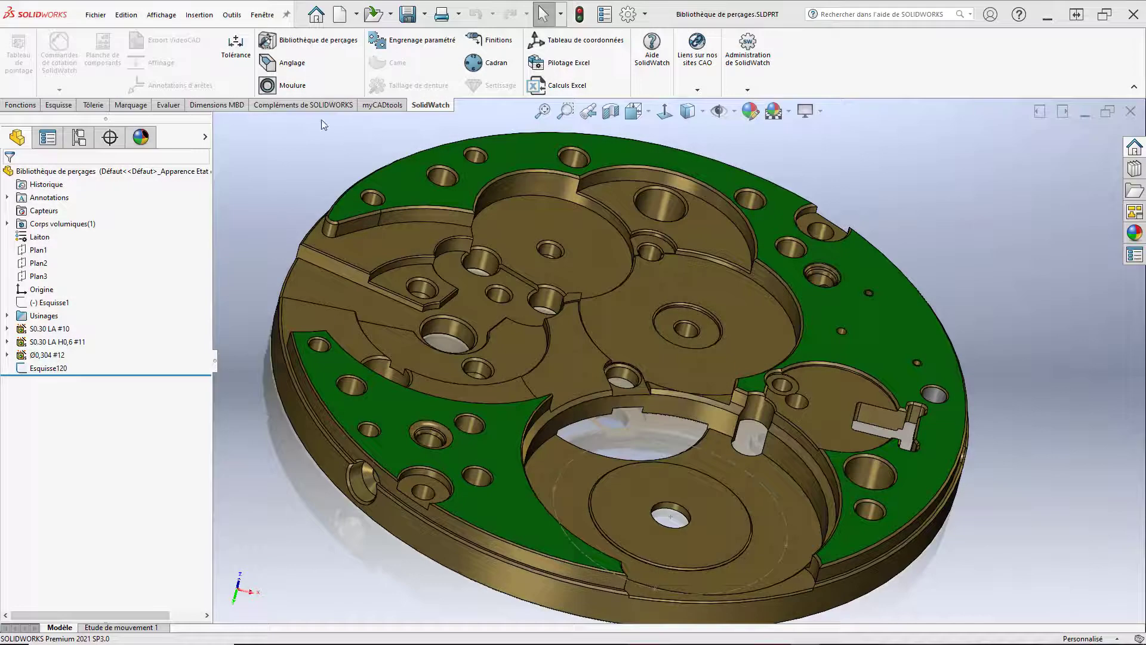
- Start a SolidWatch library hole, keeping the threaded type, and open the hole standards list
left_click(304, 50)
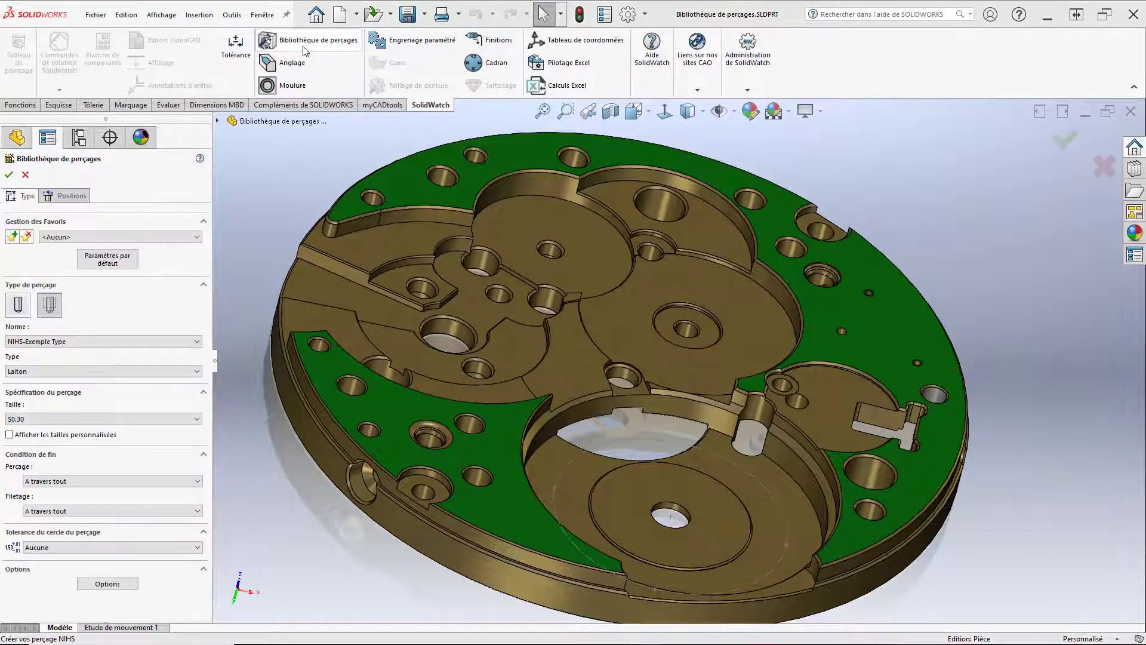
left_click(19, 303)
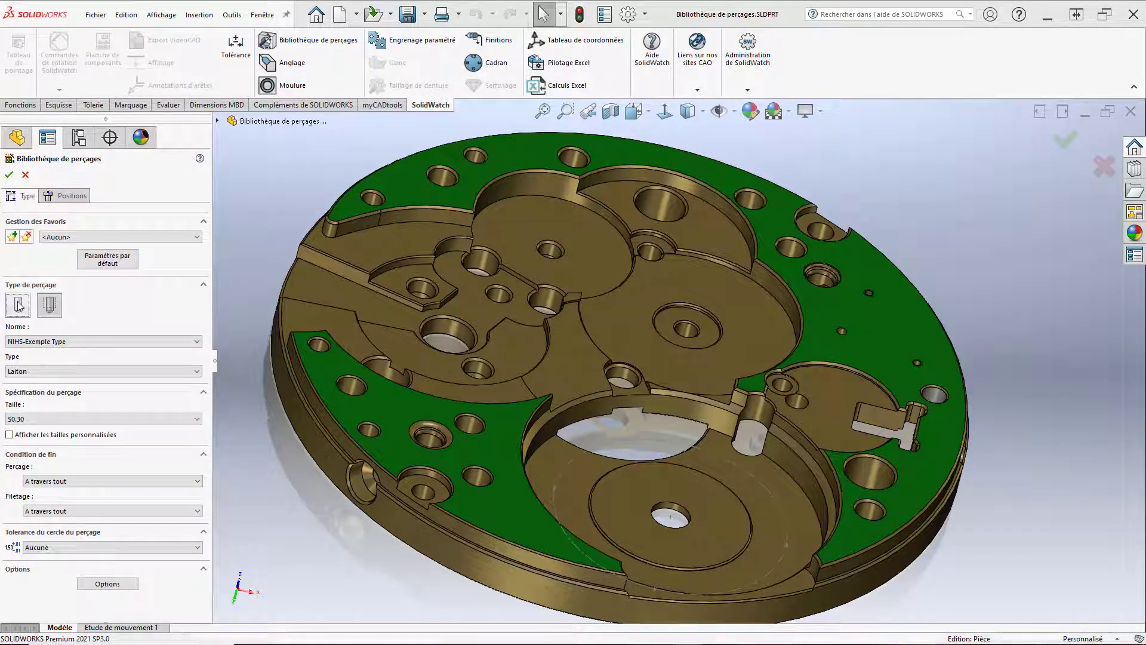
left_click(51, 311)
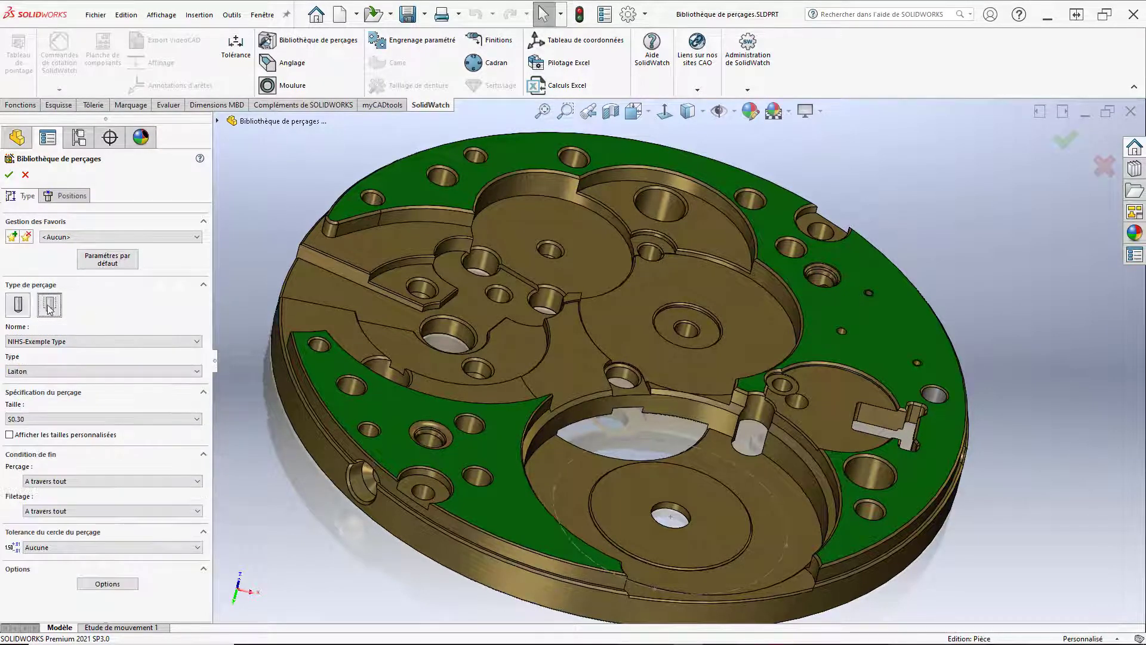
left_click(197, 342)
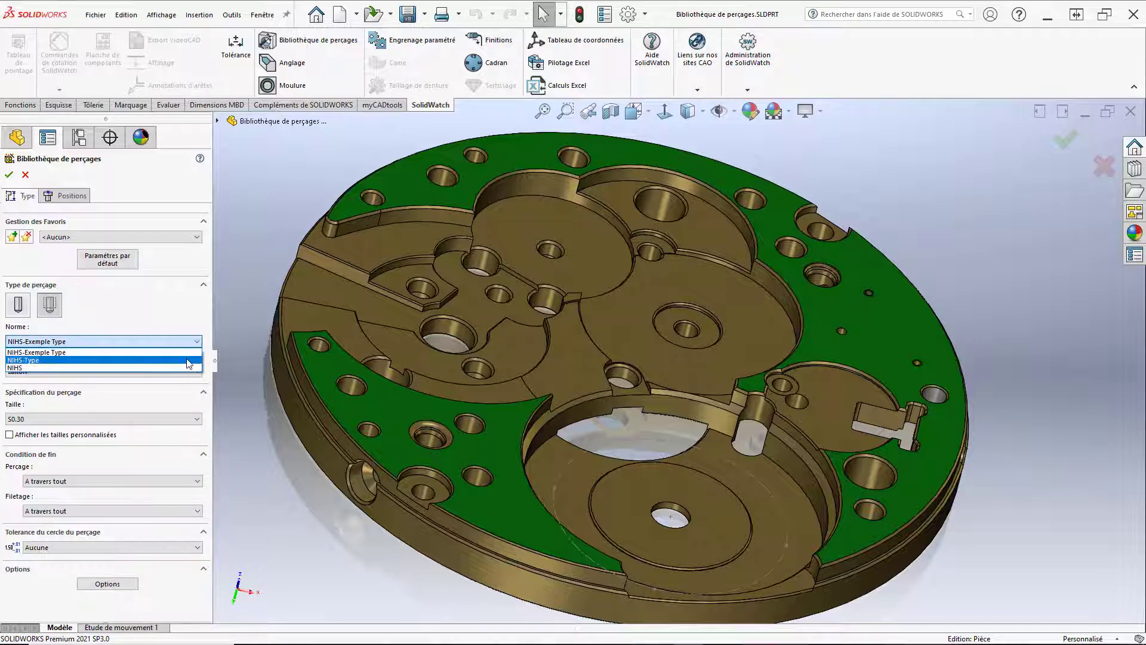
left_click(188, 352)
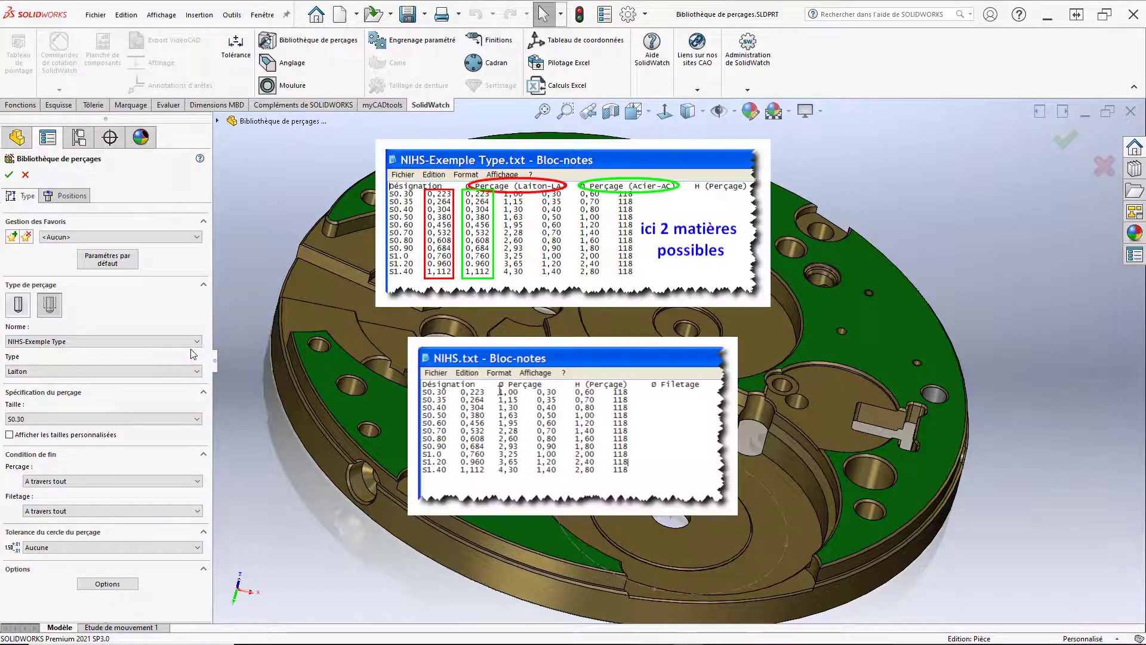
left_click(198, 373)
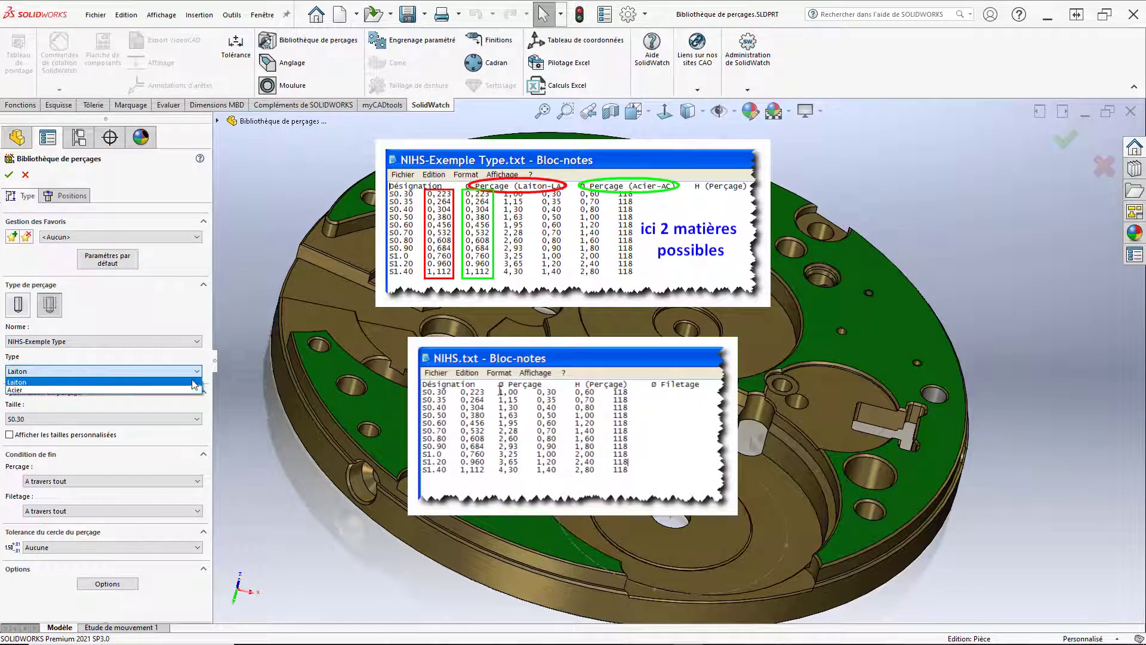
left_click(196, 373)
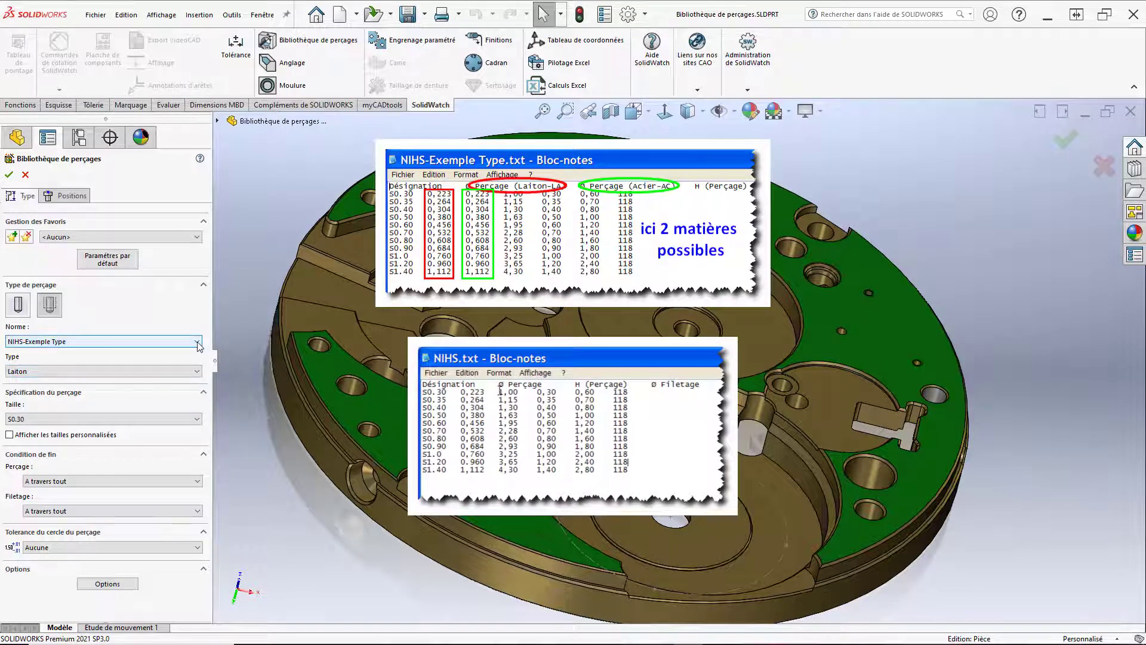
left_click(197, 341)
left_click(180, 366)
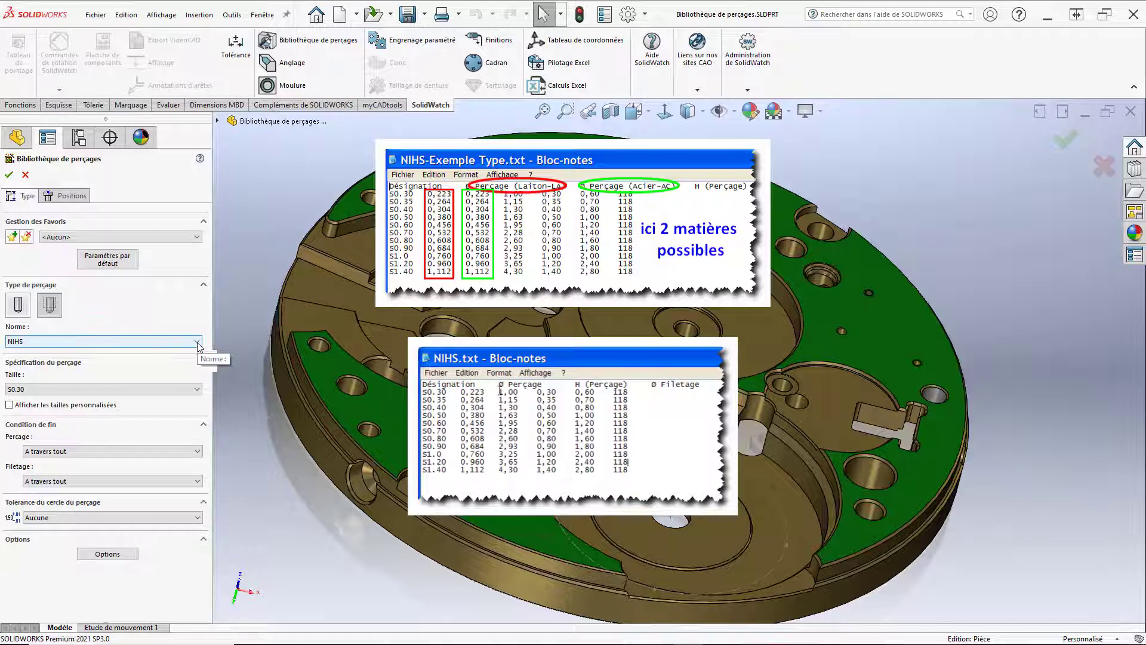
left_click(197, 341)
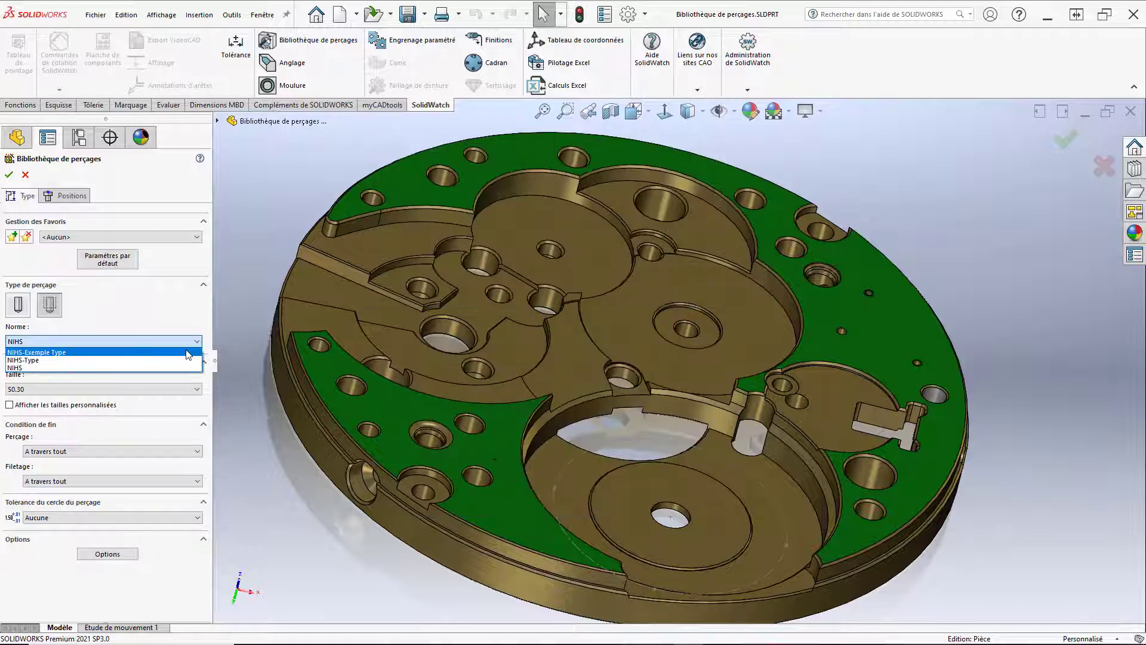
- Keep the NIHS-Exemple Type standard and set the hole size to S0.35
left_click(188, 352)
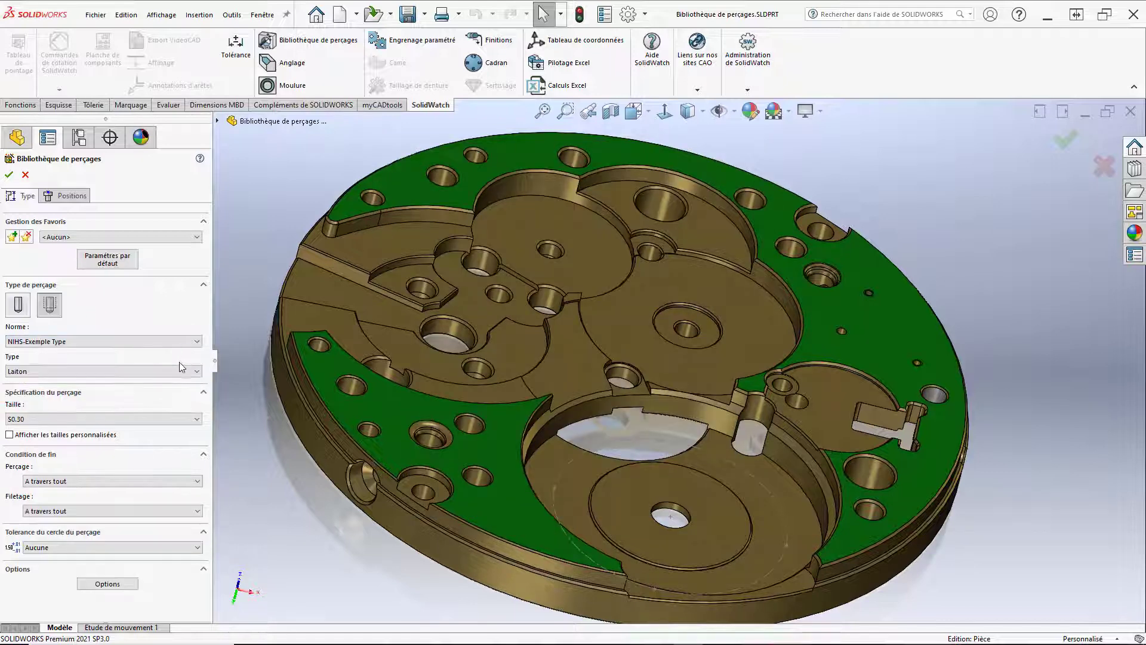
left_click(197, 420)
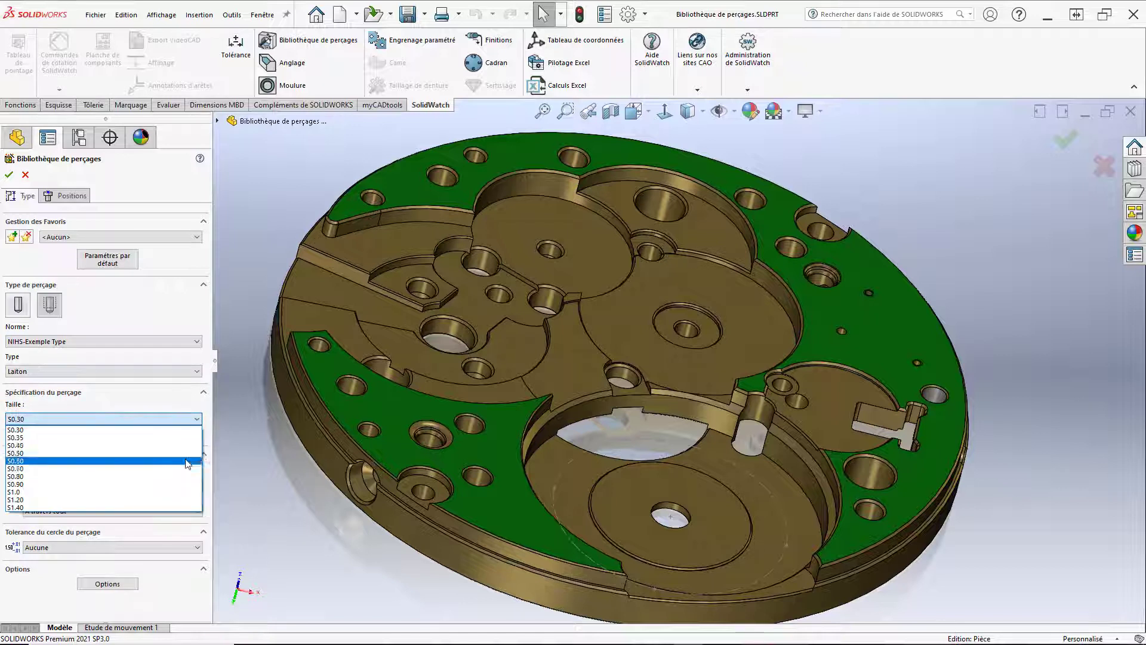
left_click(183, 438)
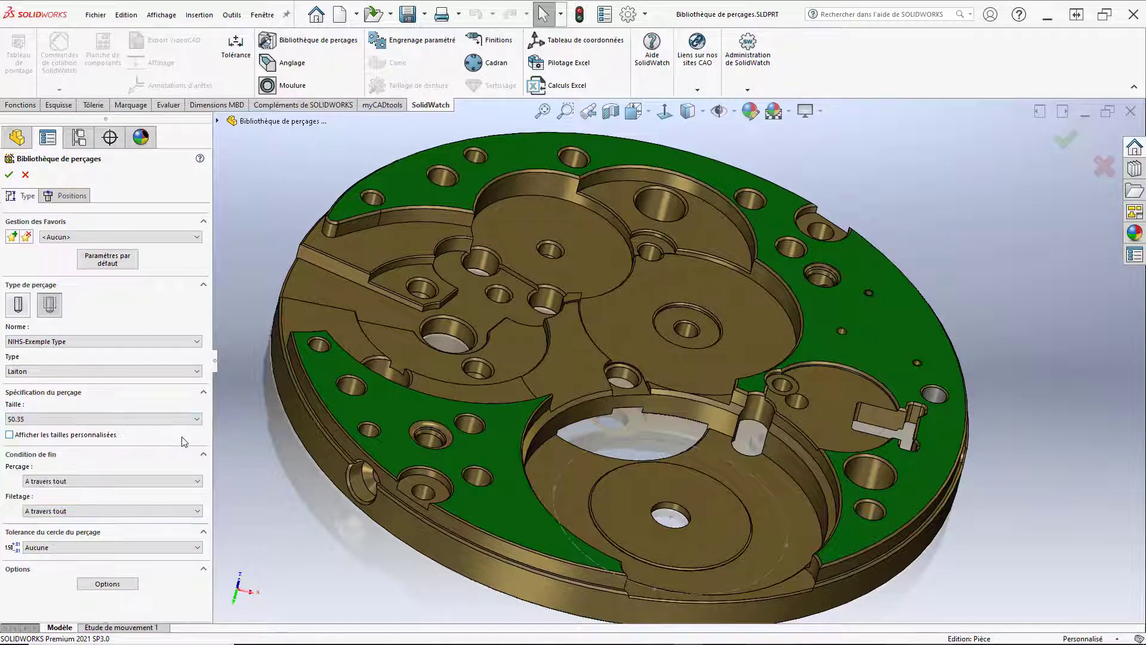
left_click(17, 438)
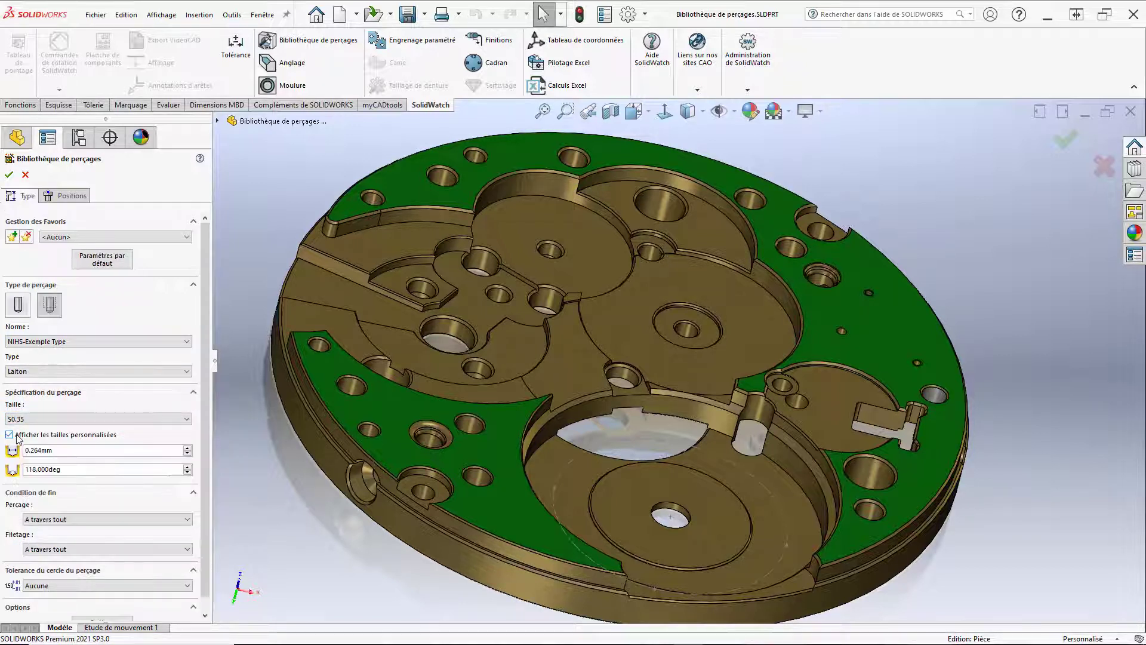
left_click(16, 437)
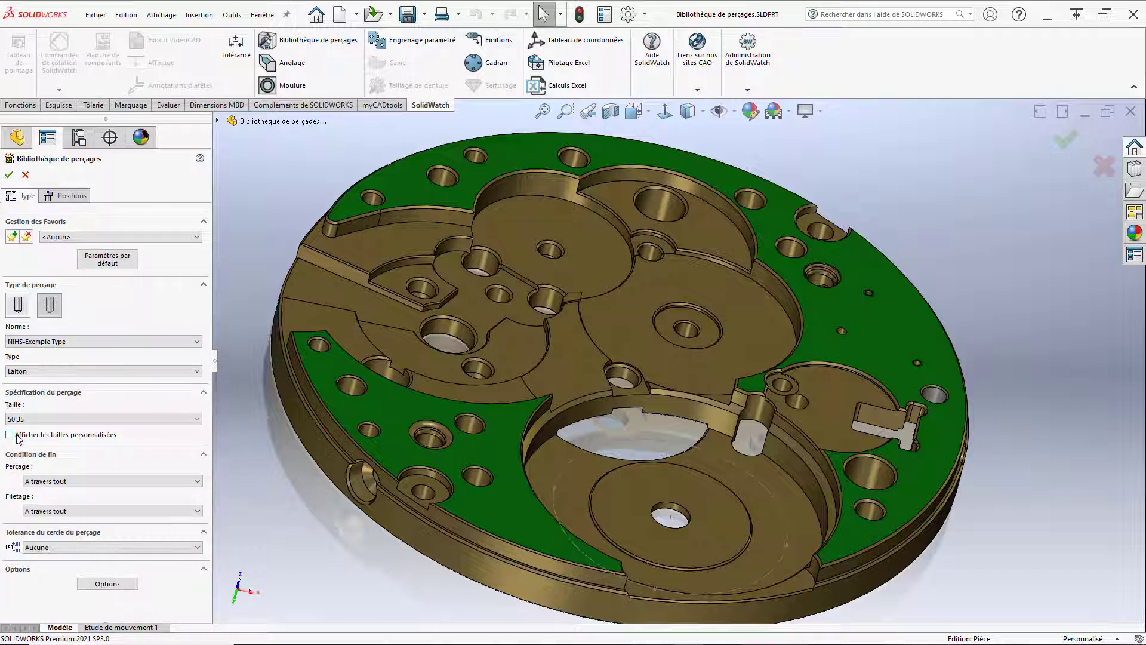
- End both drilling and thread at the next surface, with no tolerance
left_click(199, 481)
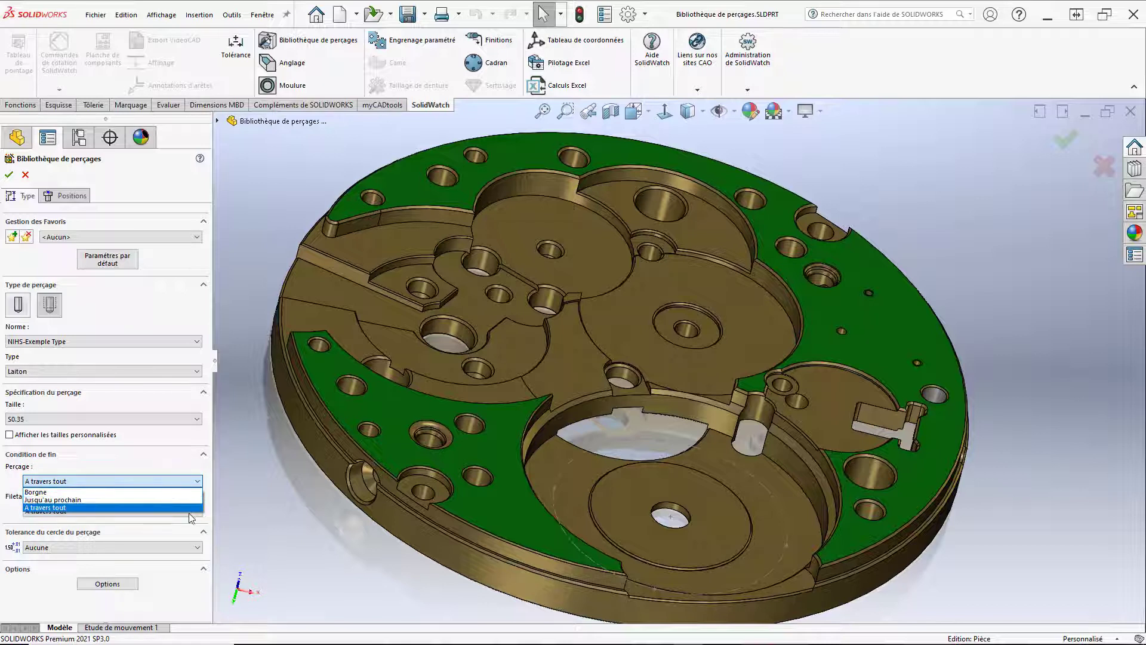
left_click(194, 500)
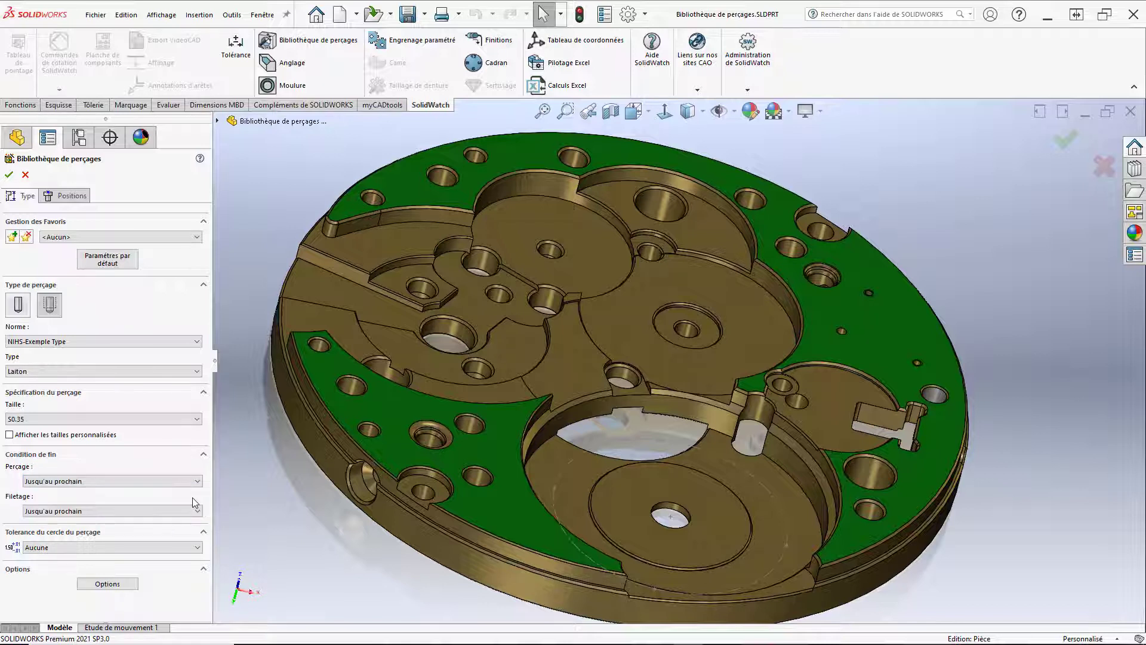
left_click(200, 511)
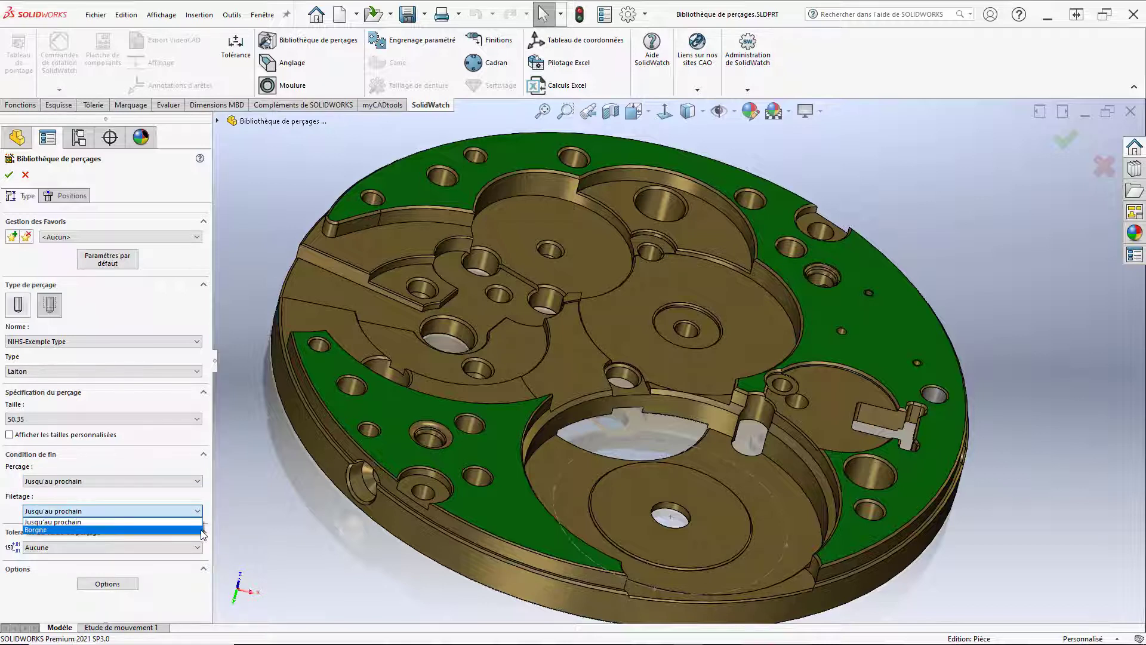
left_click(200, 511)
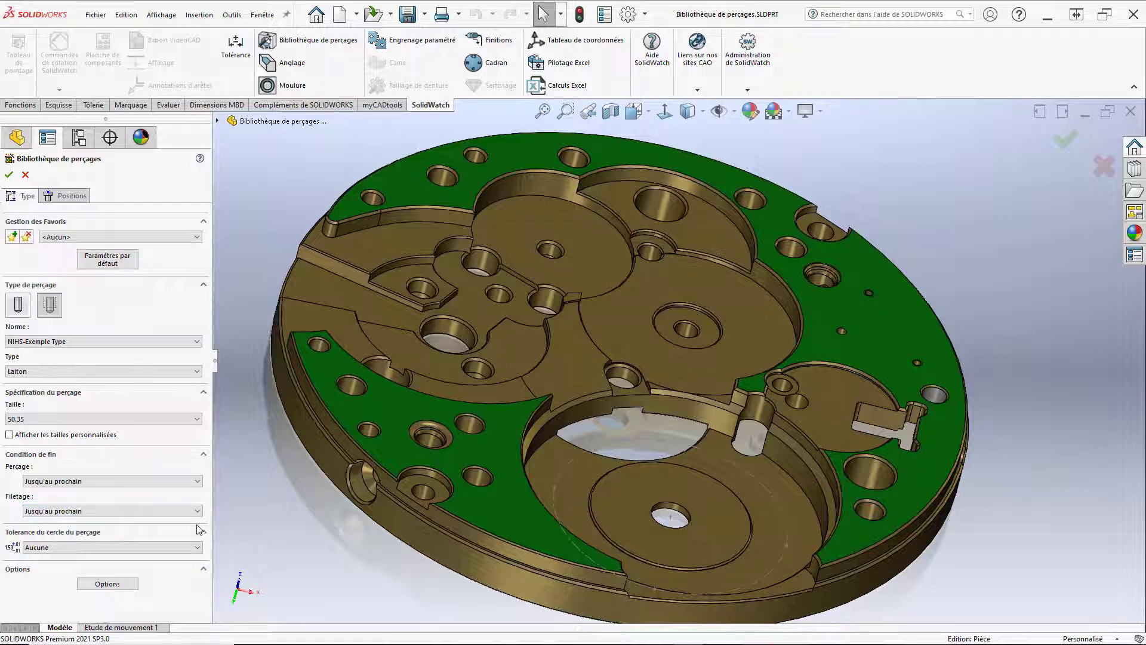
left_click(197, 547)
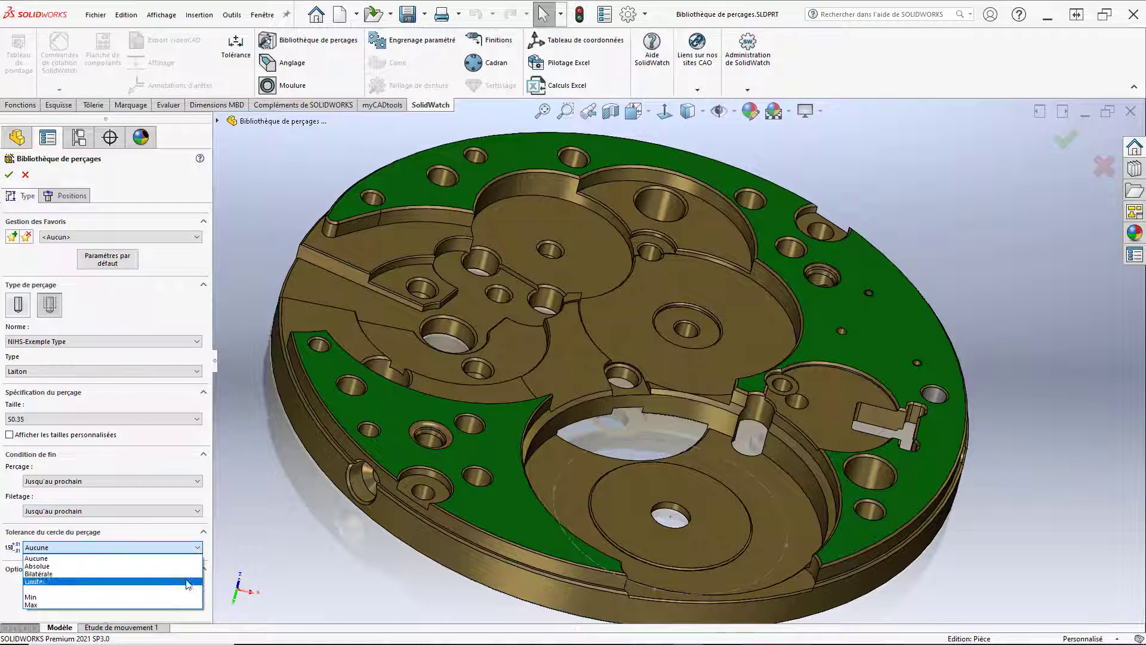
left_click(190, 547)
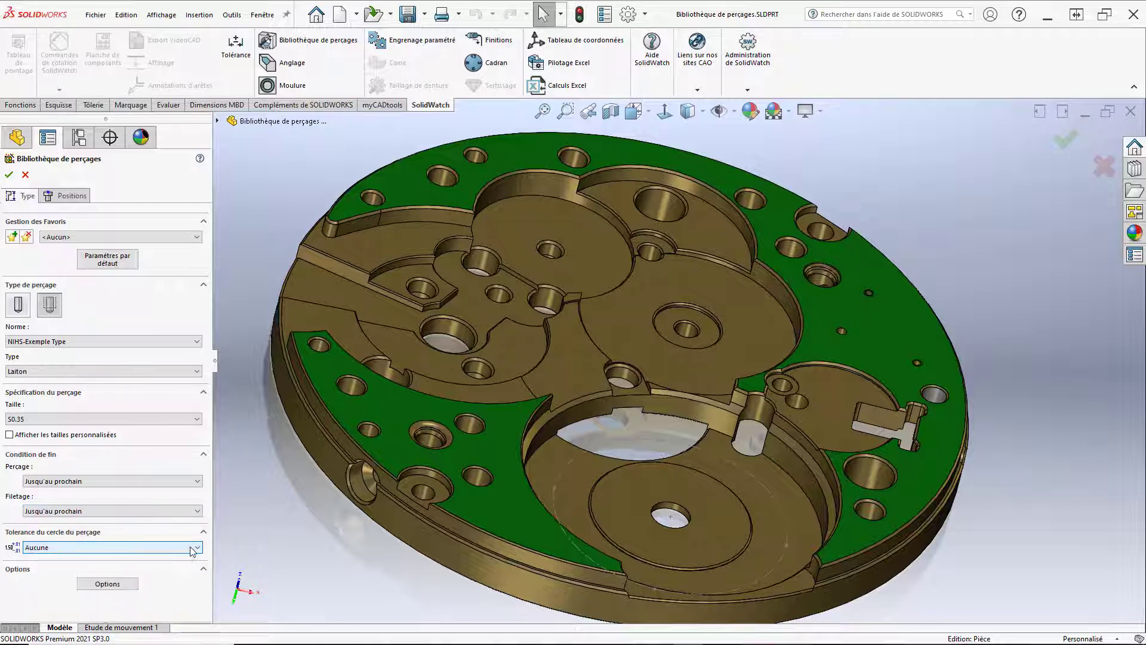
- Place the S0.35 holes on the points of Esquisse120, creating features #13–#15
left_click(69, 195)
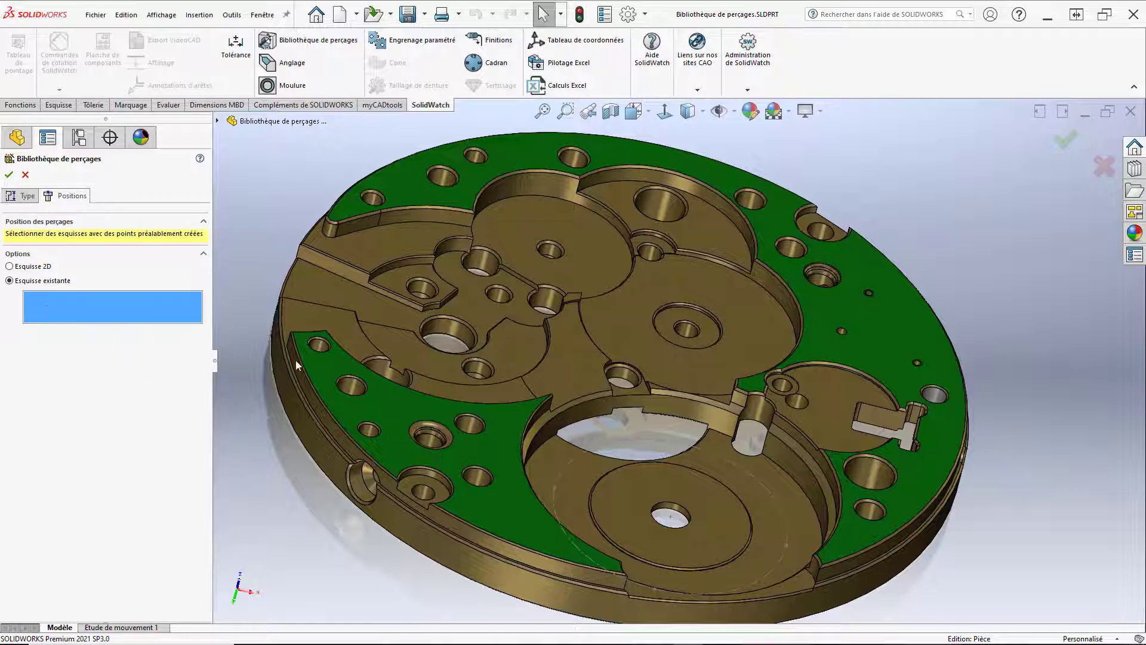
left_click(553, 484)
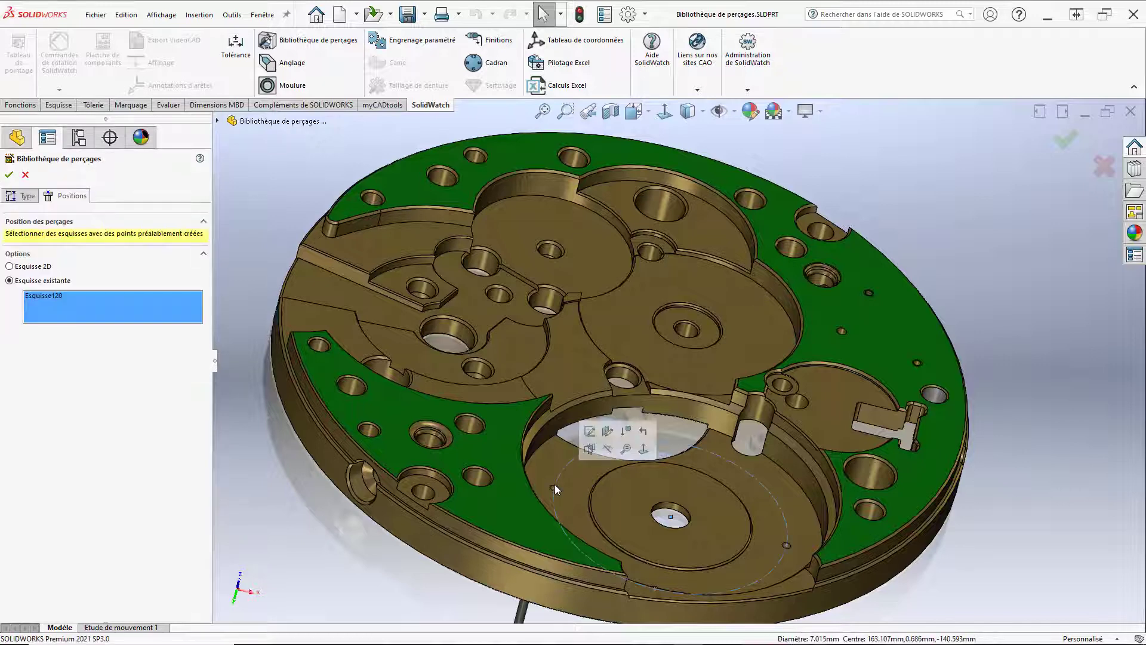
left_click(9, 174)
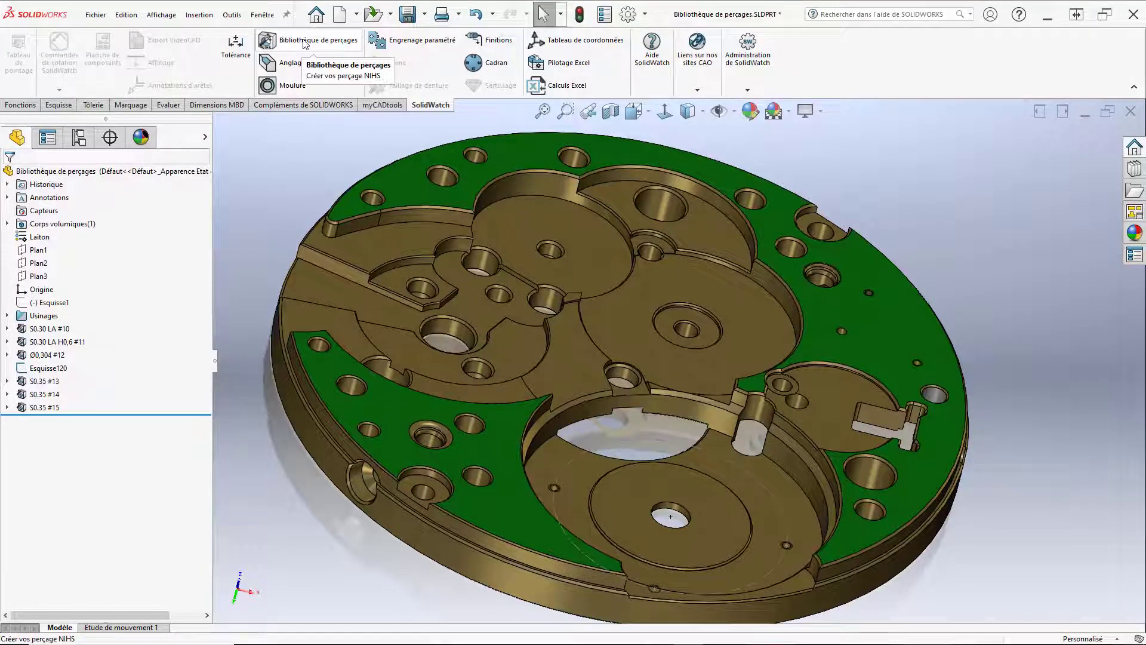
- Start another NIHS library hole positioned on new 2D sketch points
left_click(304, 41)
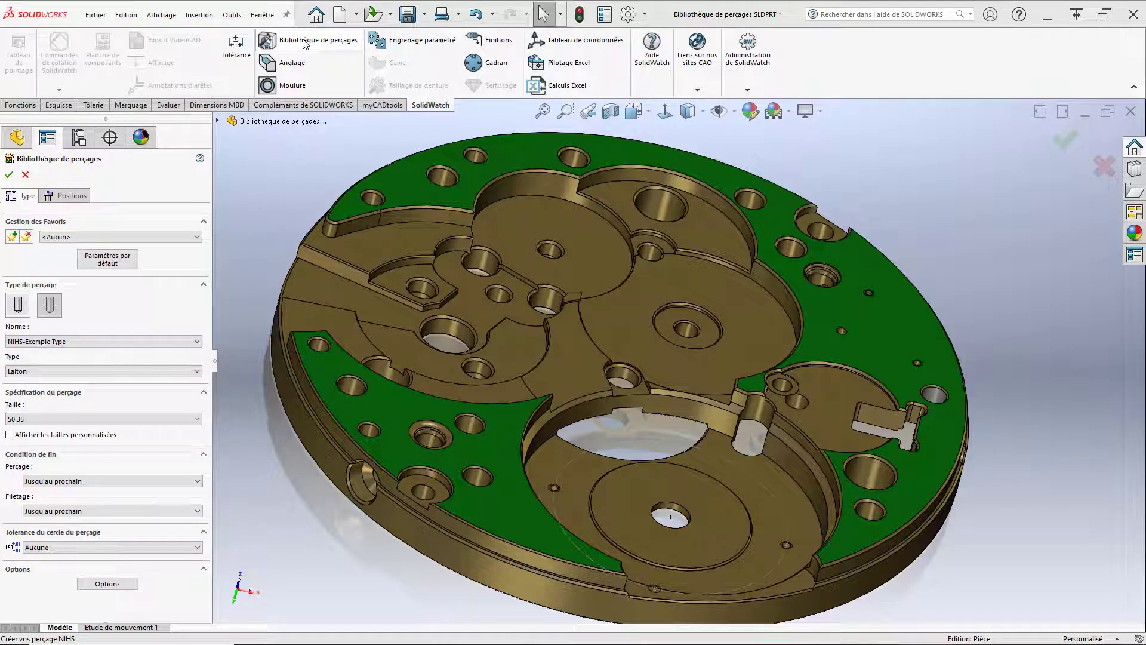
left_click(74, 200)
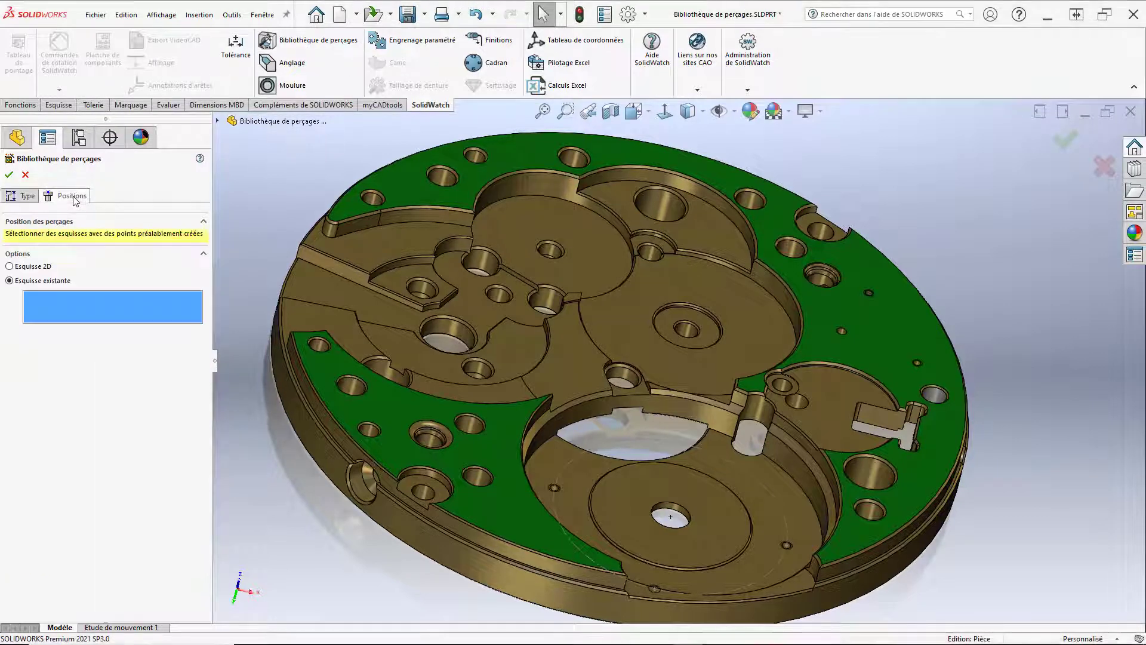
left_click(10, 267)
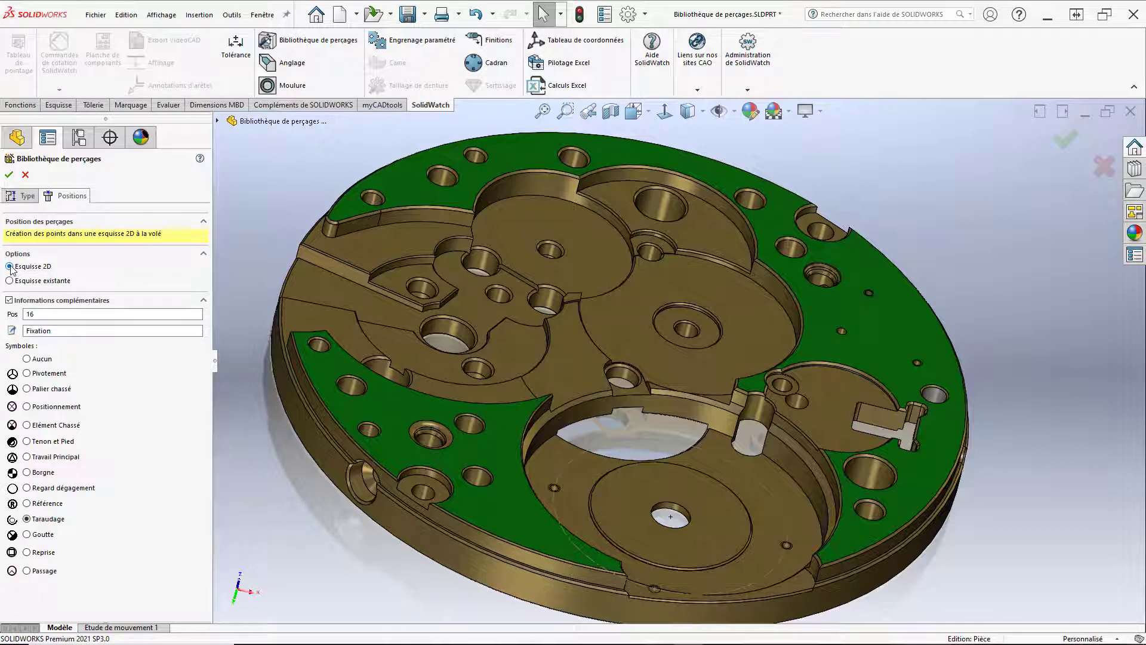
- Set the additional hole information to position 16, label 'Fixation', and the tapping symbol
left_click(9, 300)
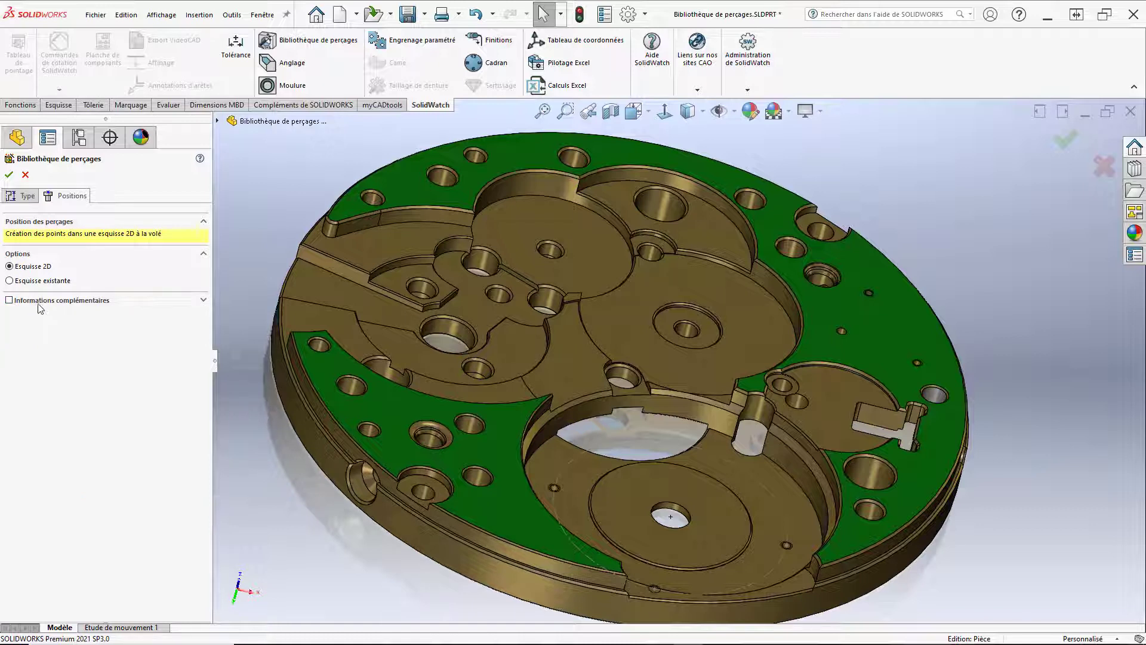
left_click(9, 301)
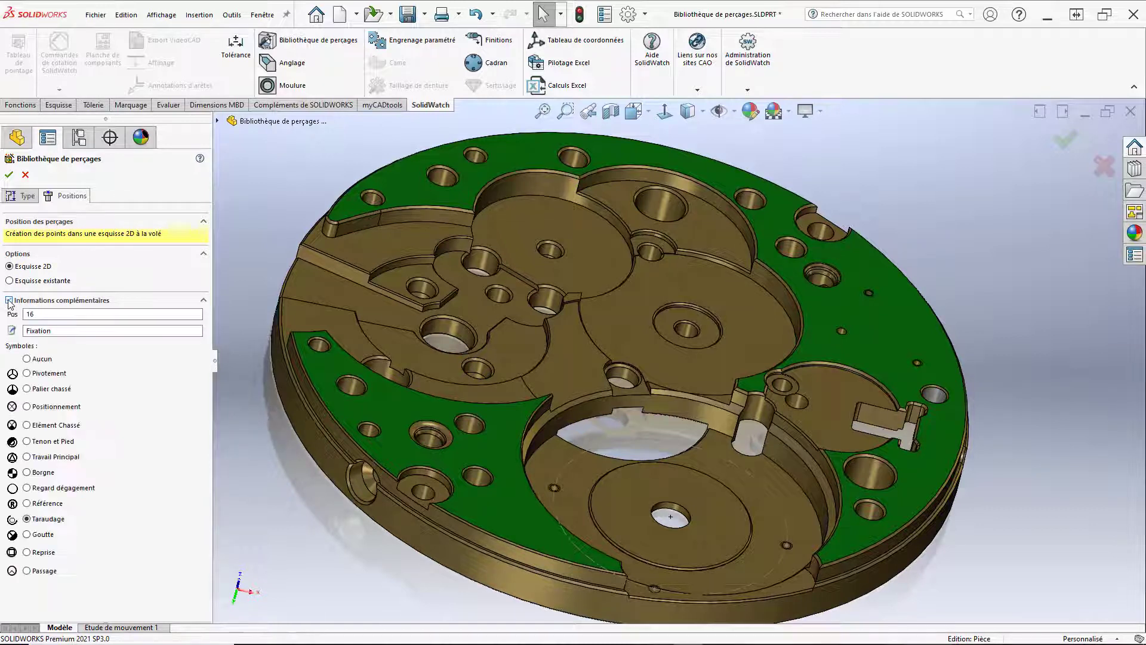
left_click(39, 314)
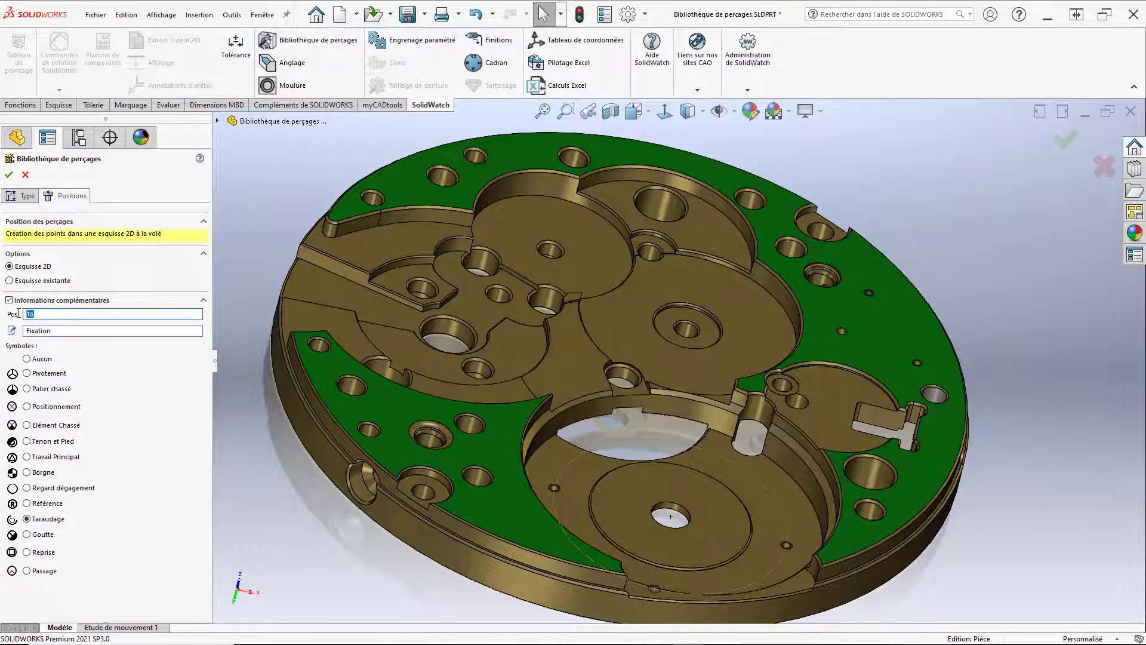
type("15")
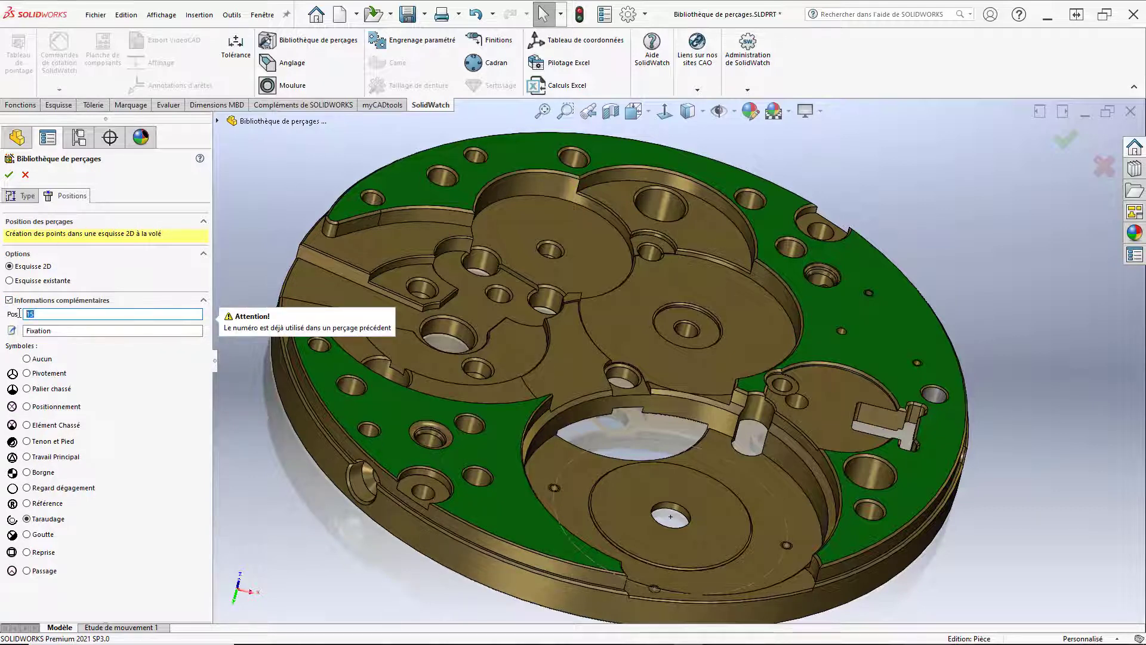
type("1")
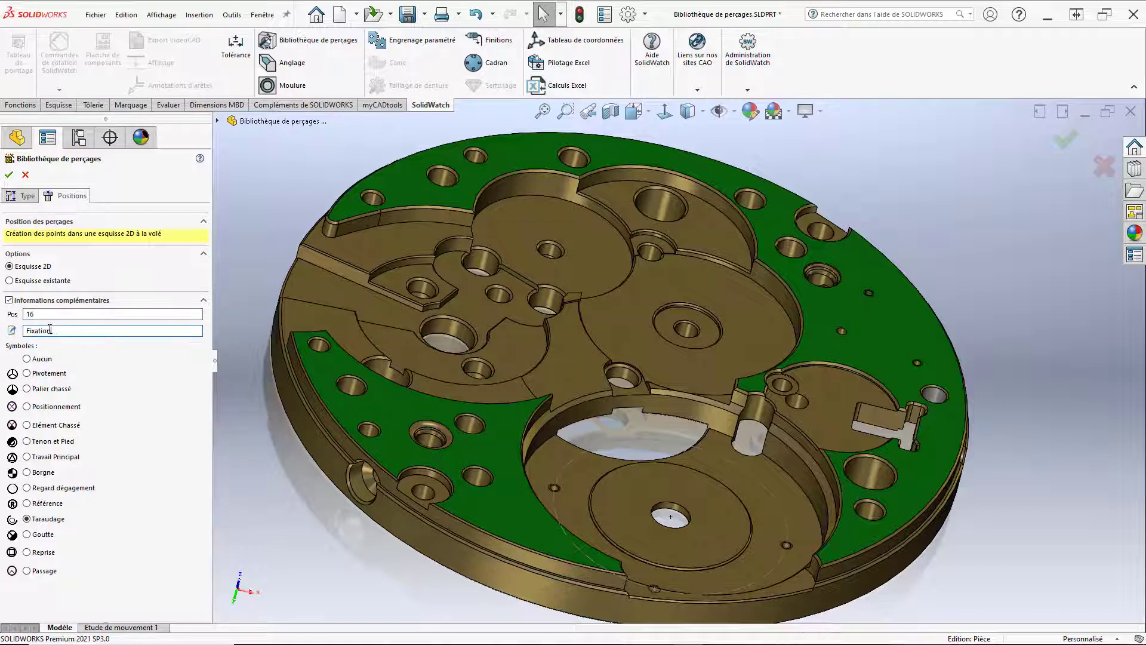
double_click(22, 327)
left_click(27, 358)
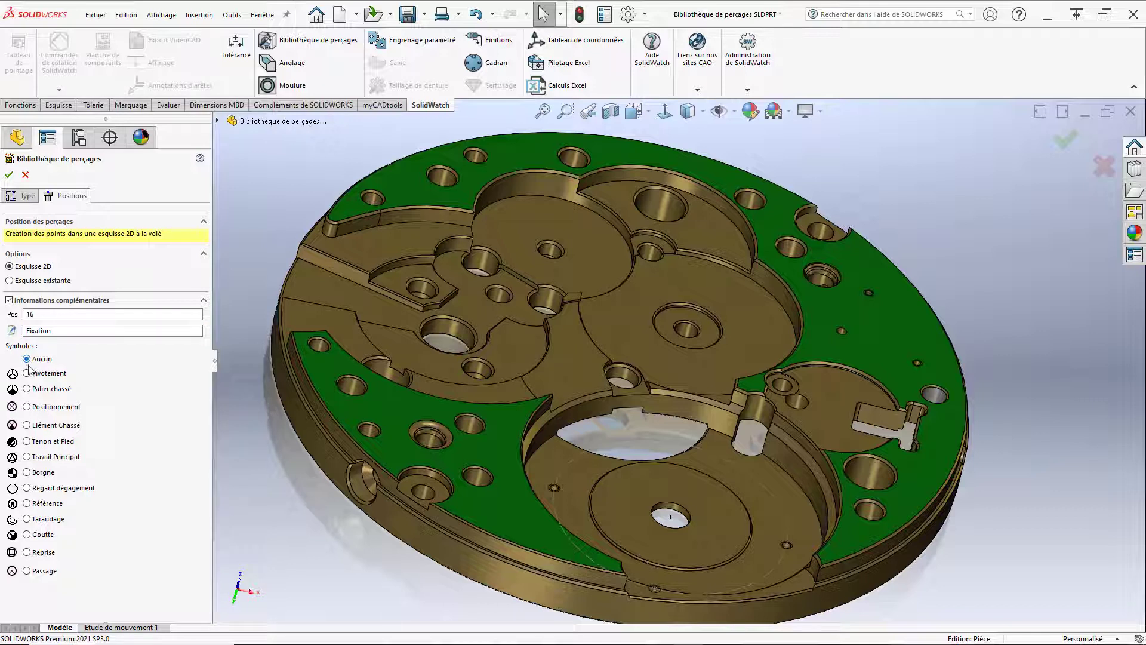
left_click(27, 373)
left_click(27, 389)
- Place hole points on the green face in sketches Esquisse124–126, creating holes #16–#18
left_click(869, 338)
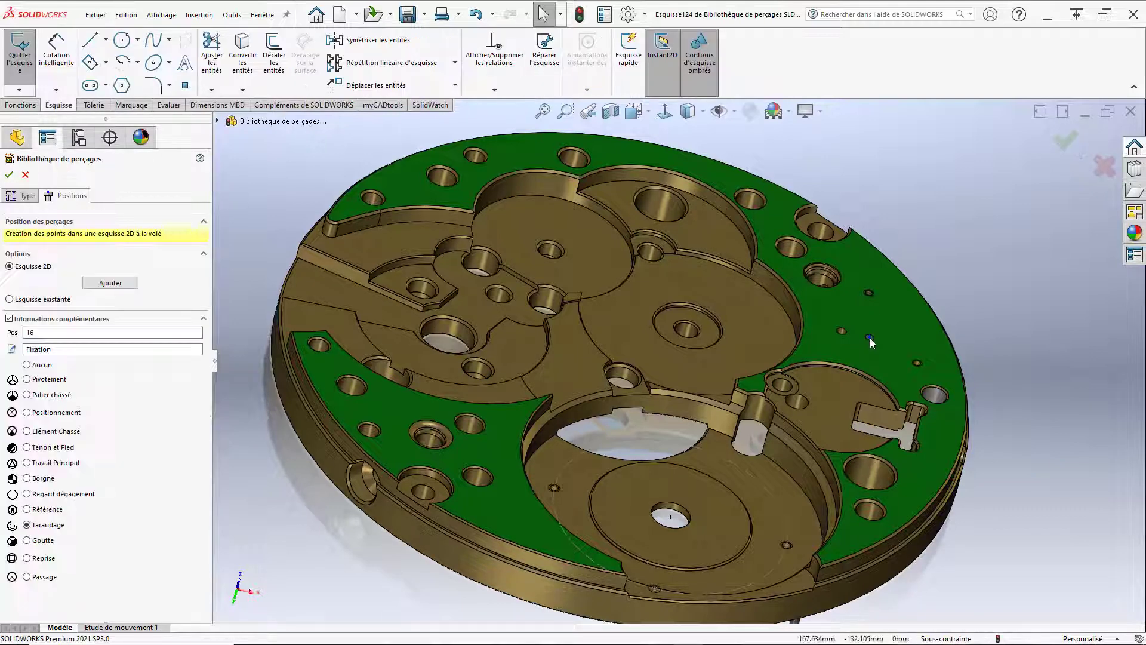
left_click(112, 284)
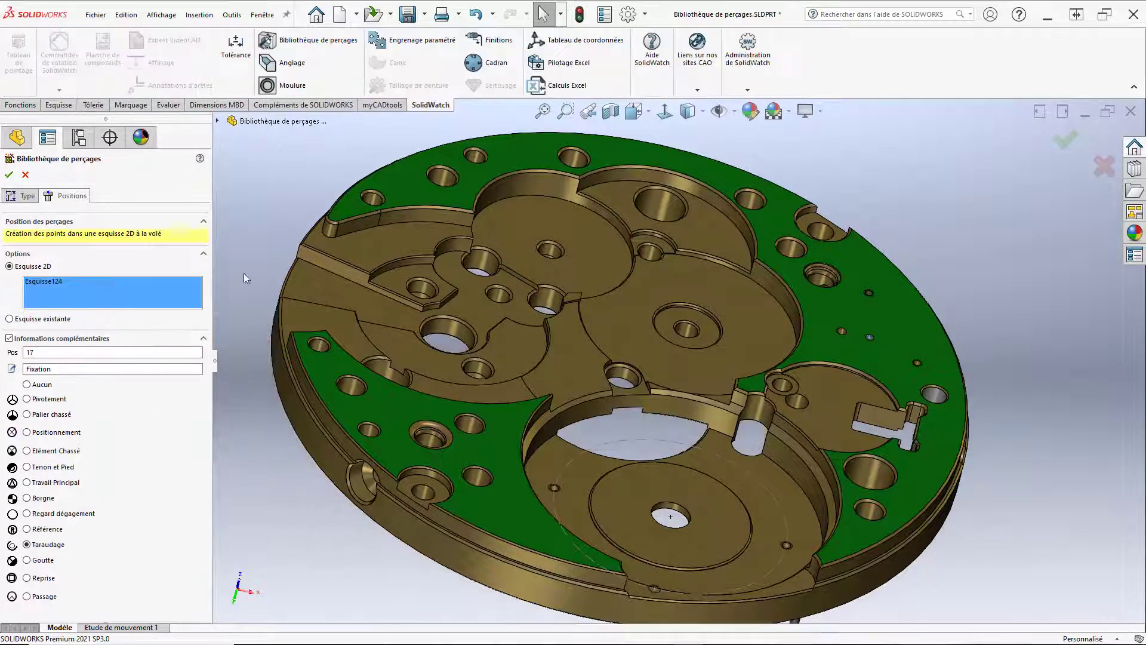
left_click(828, 309)
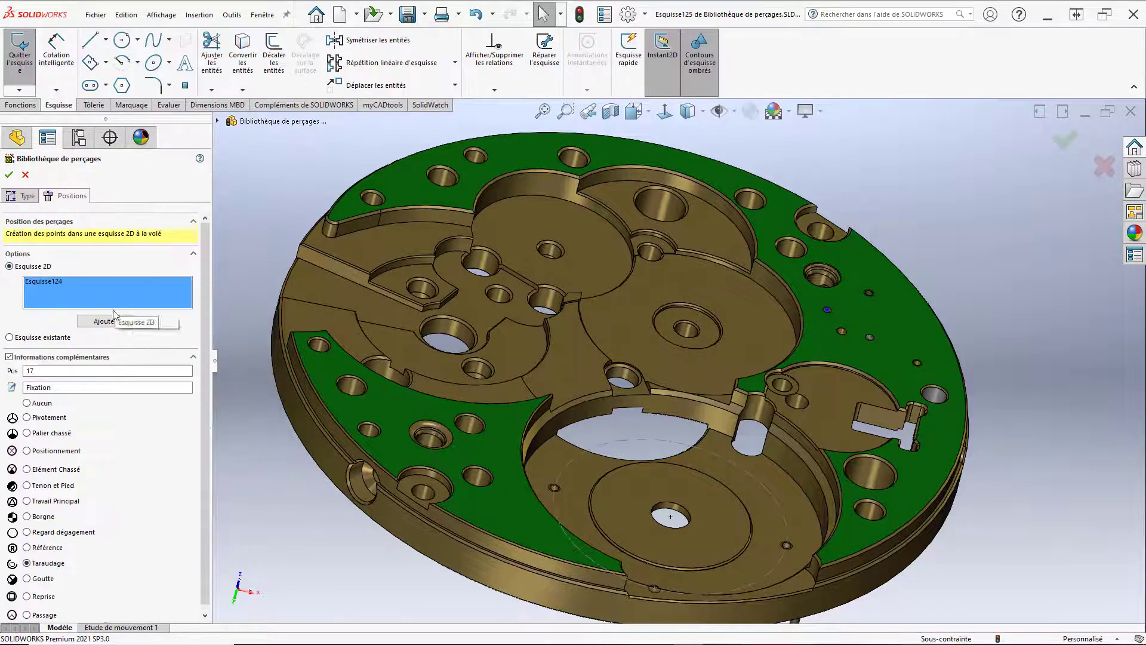
left_click(110, 321)
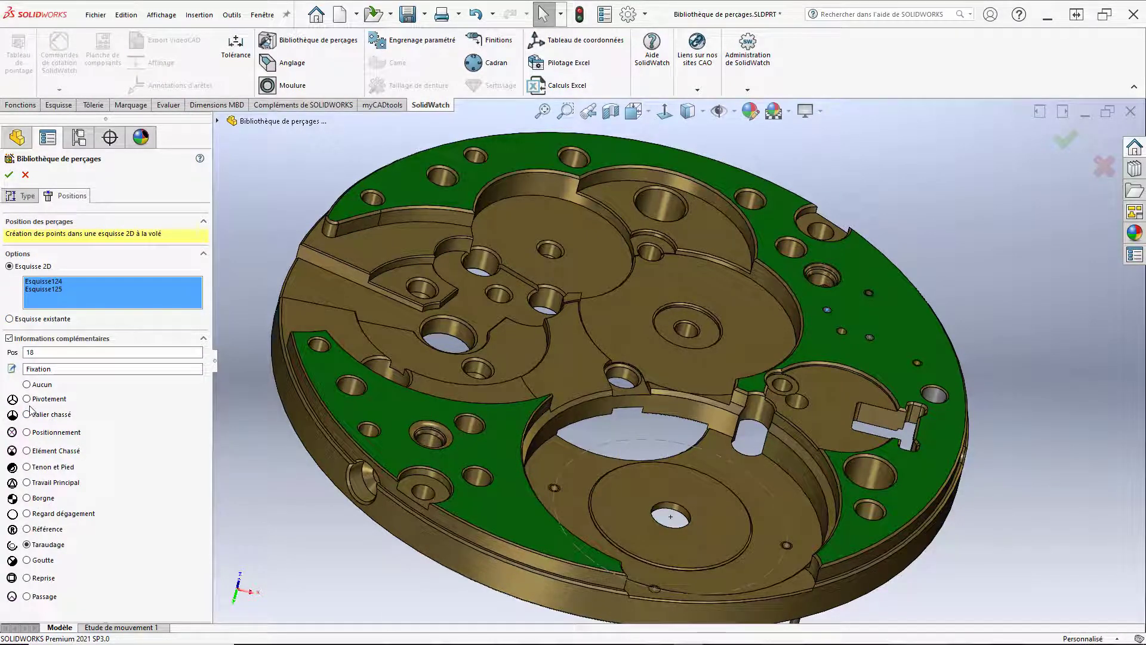
left_click(883, 317)
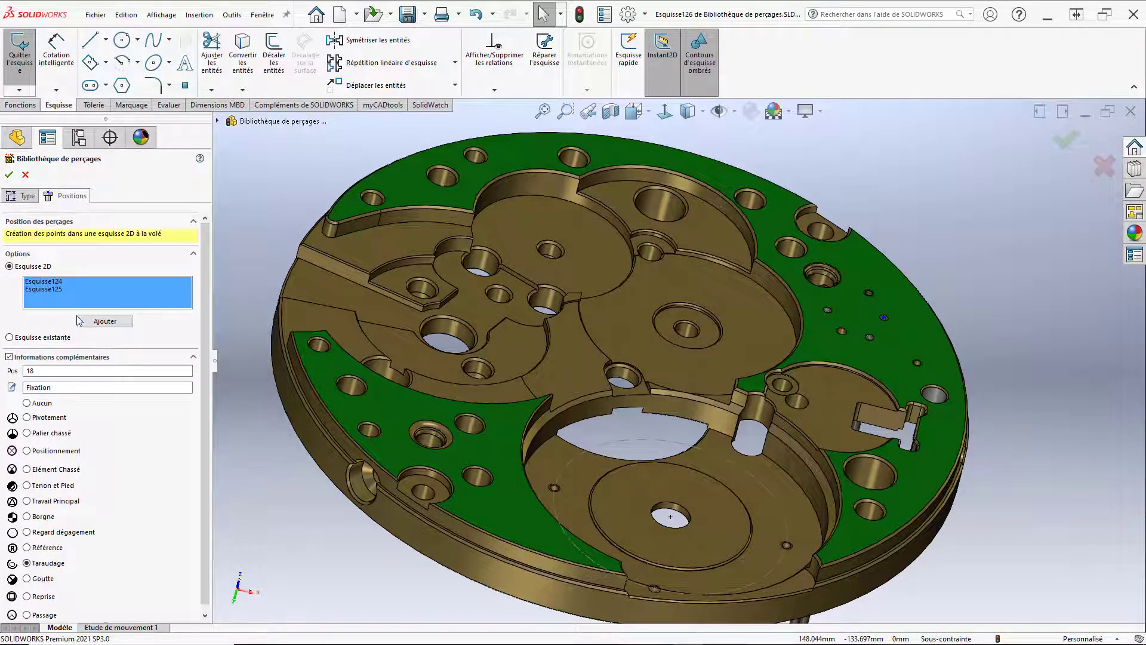
left_click(86, 320)
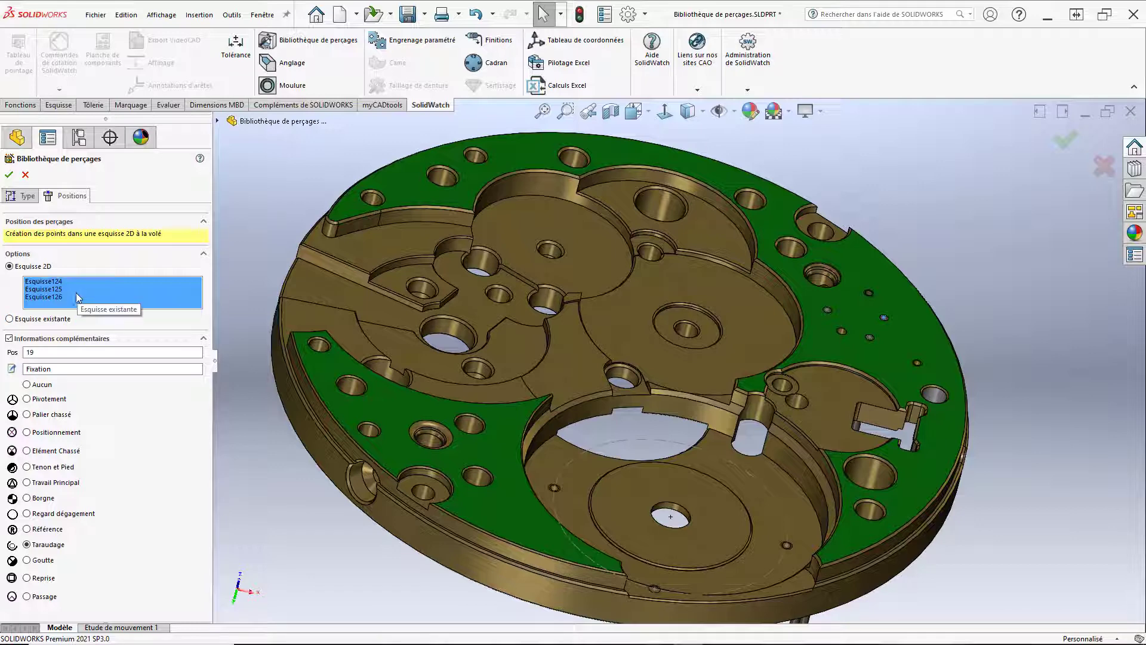
left_click(9, 175)
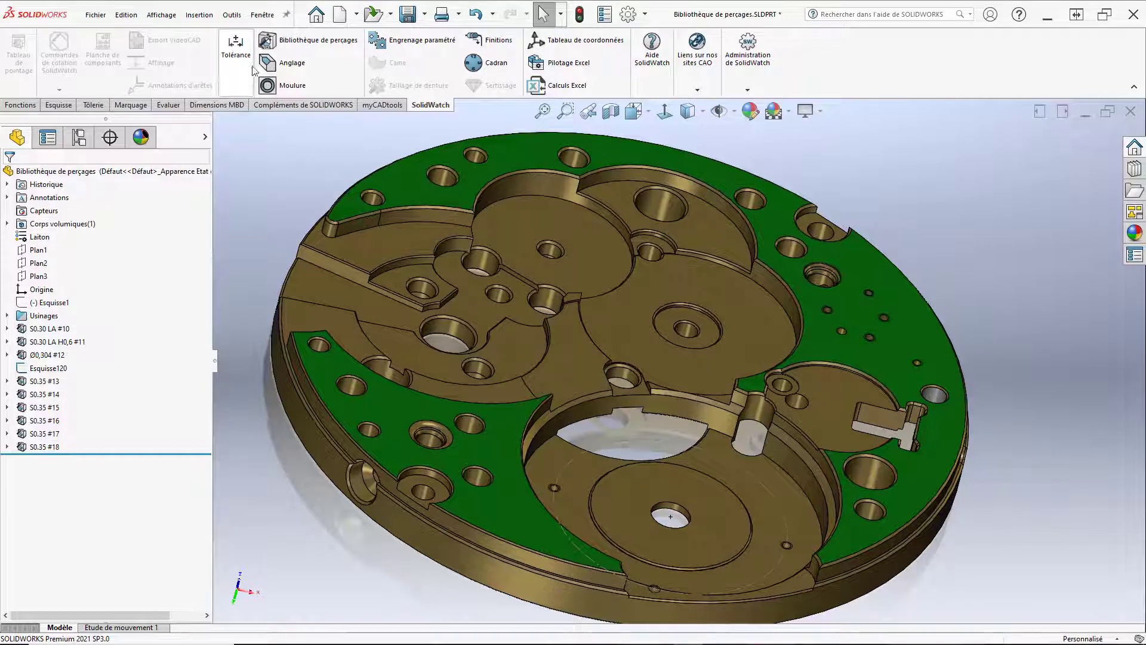
left_click(277, 48)
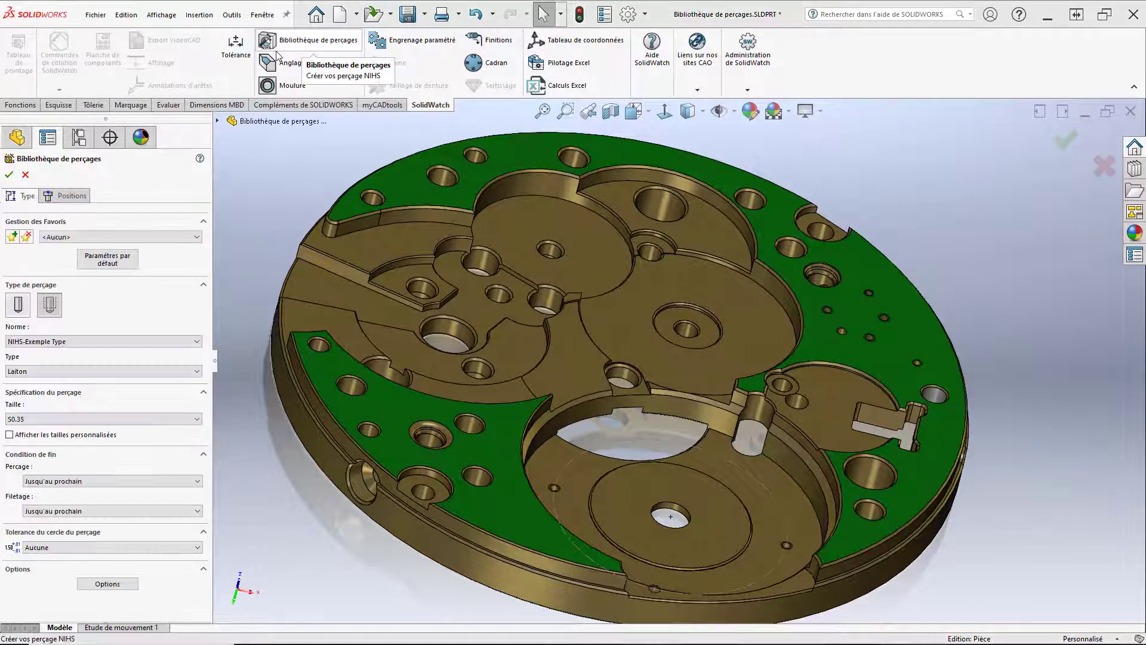
left_click(105, 584)
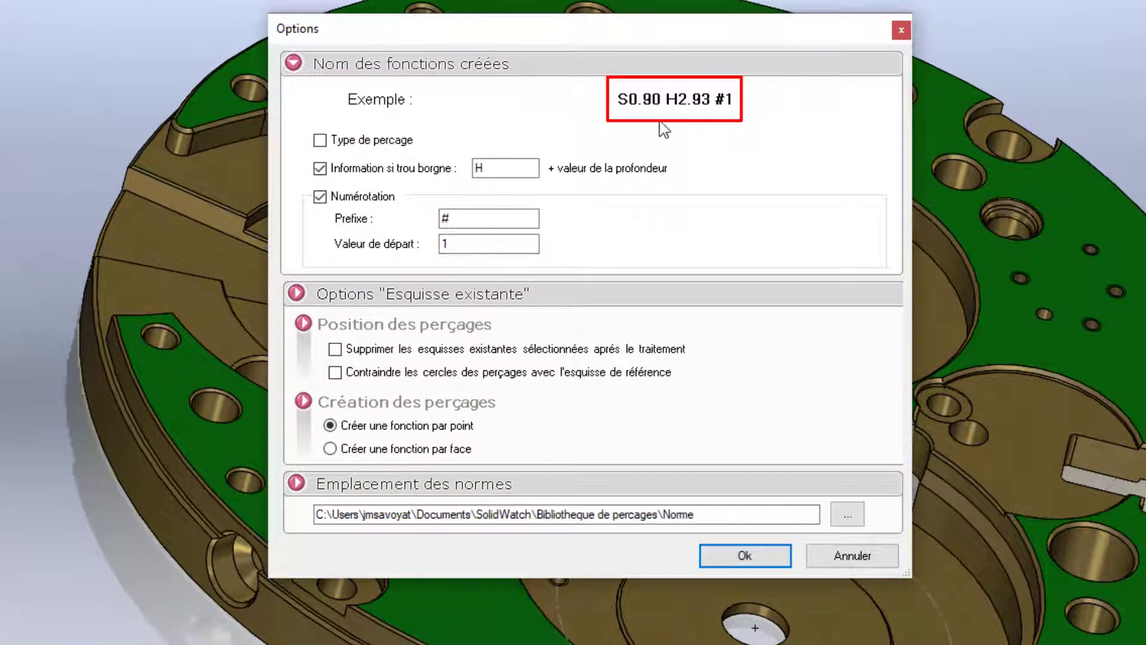
left_click(321, 142)
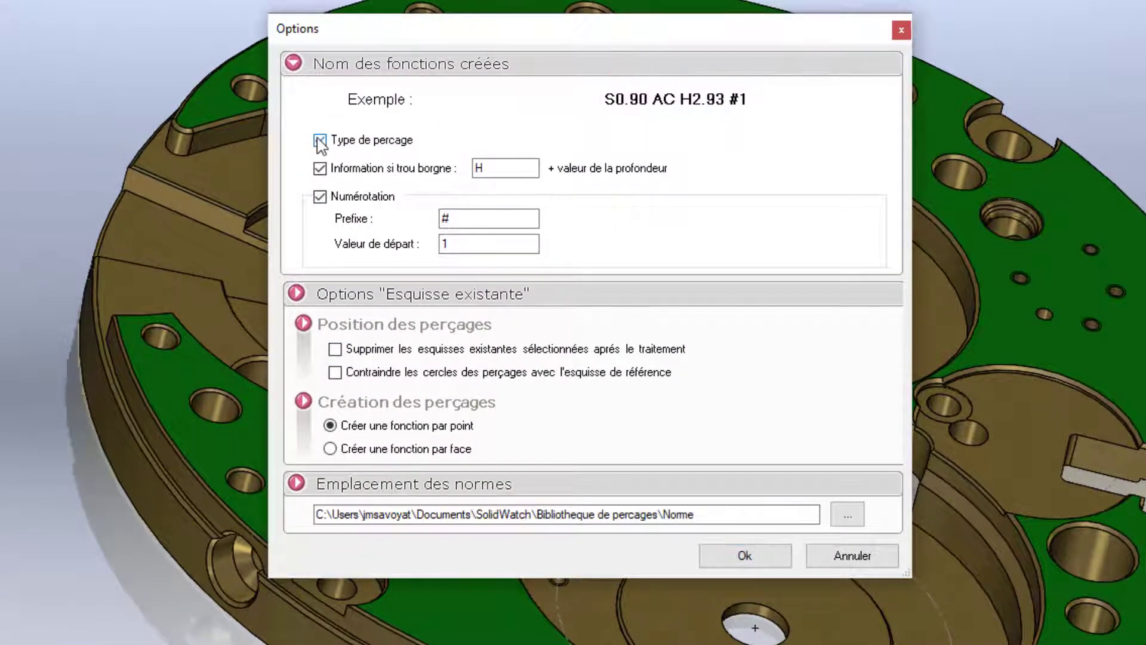
left_click(319, 142)
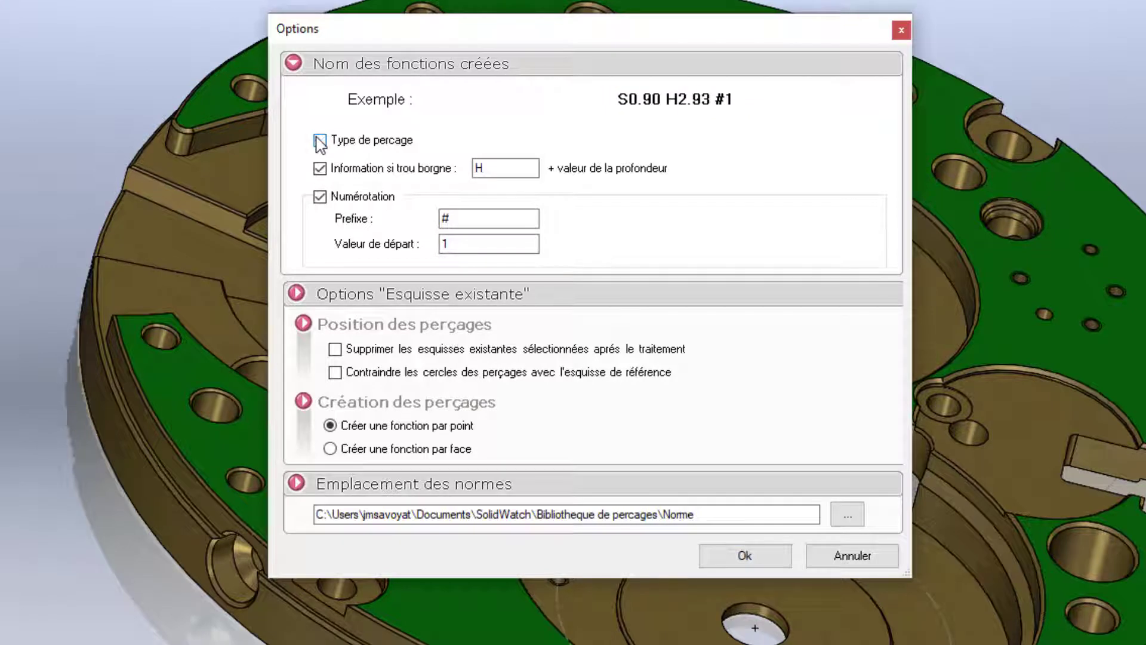
left_click(319, 169)
left_click(319, 169)
left_click(320, 198)
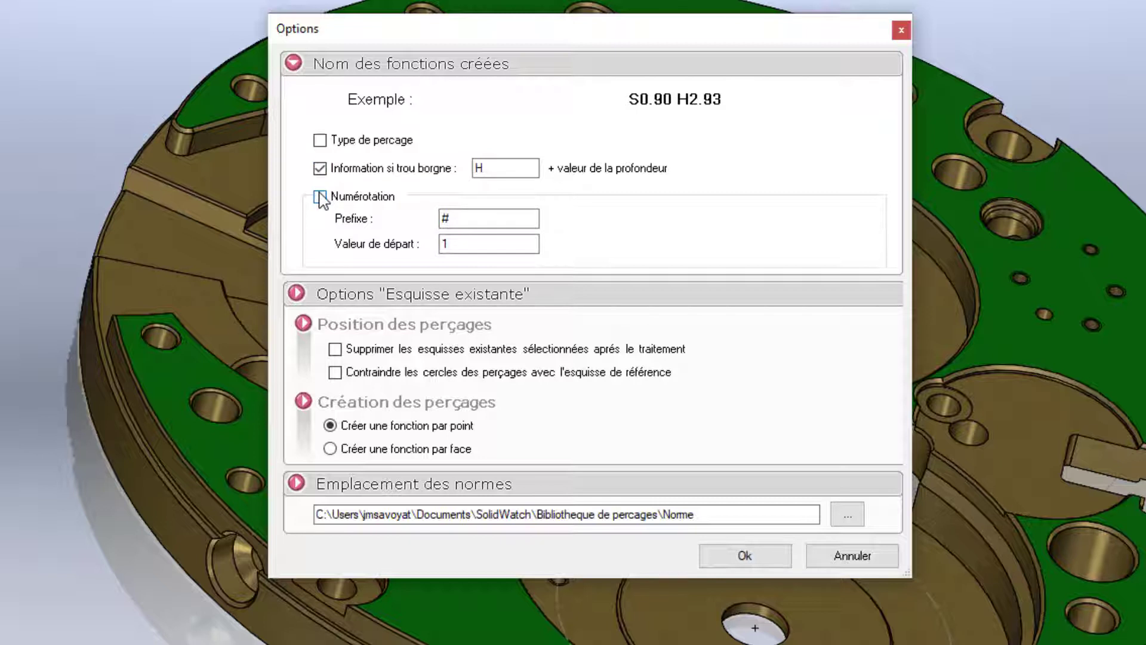
left_click(321, 198)
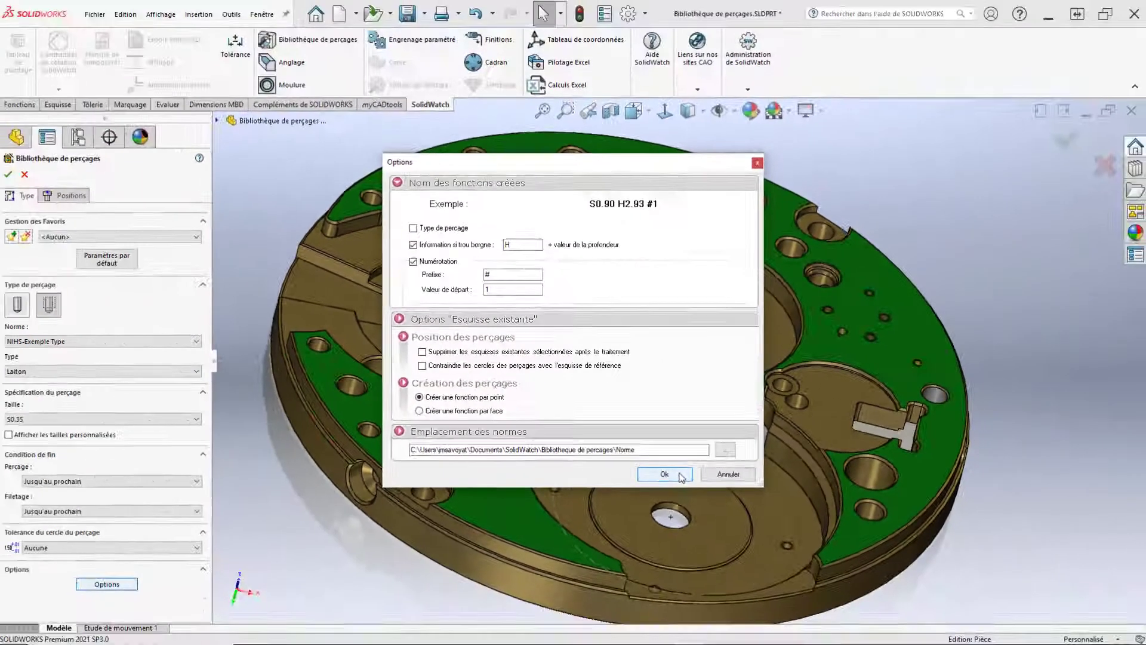
left_click(678, 473)
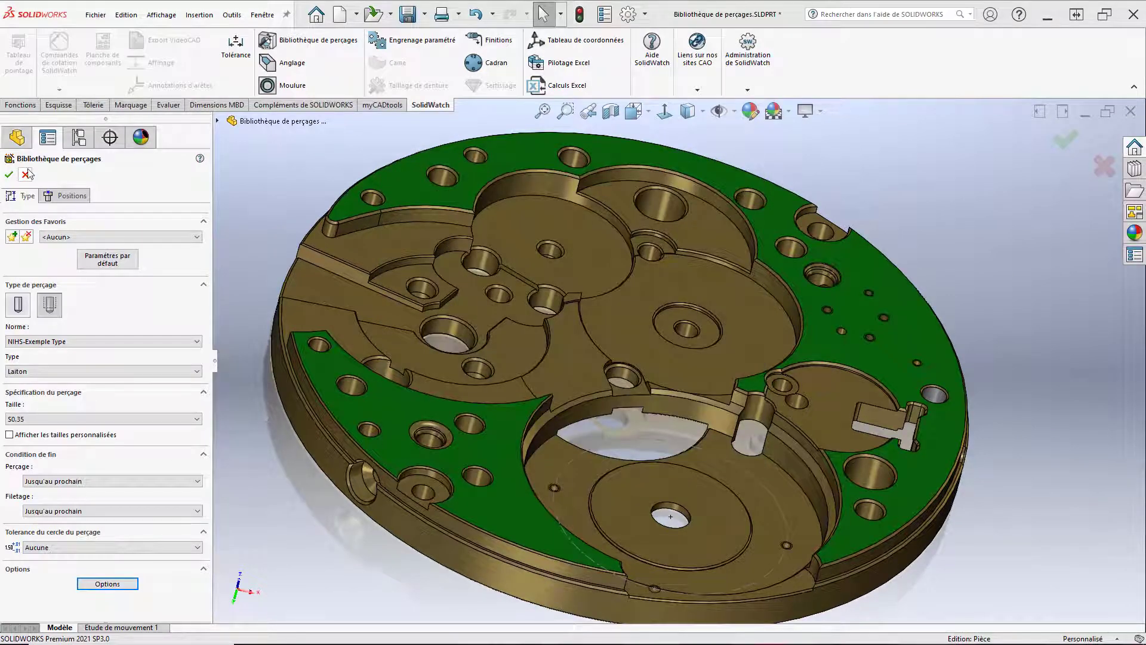
left_click(9, 174)
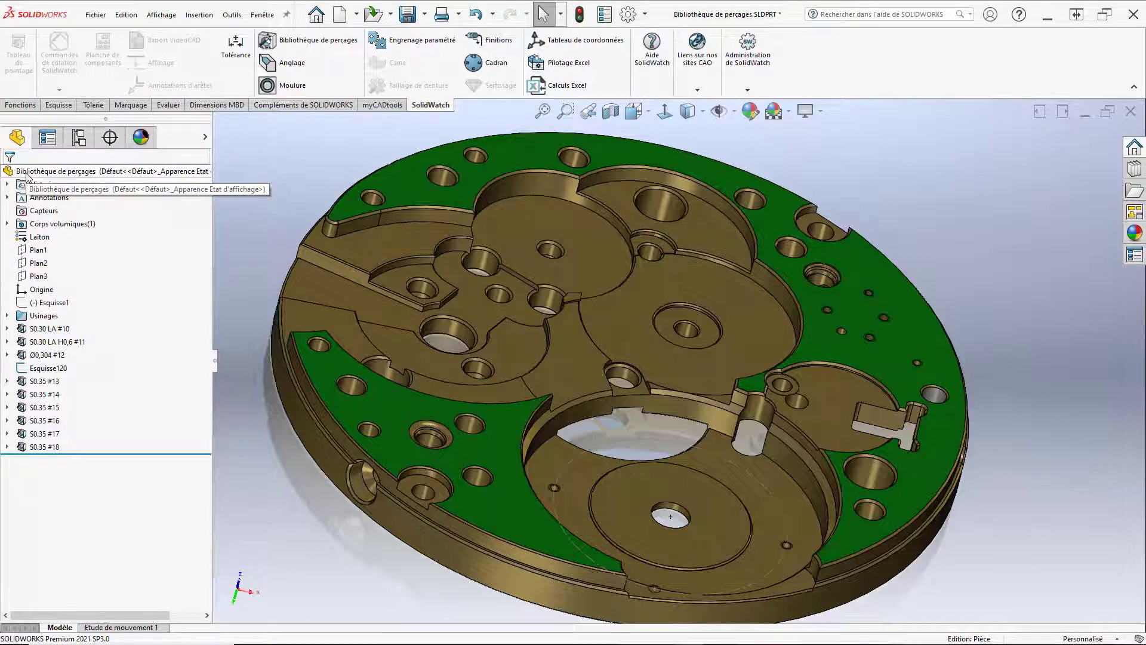